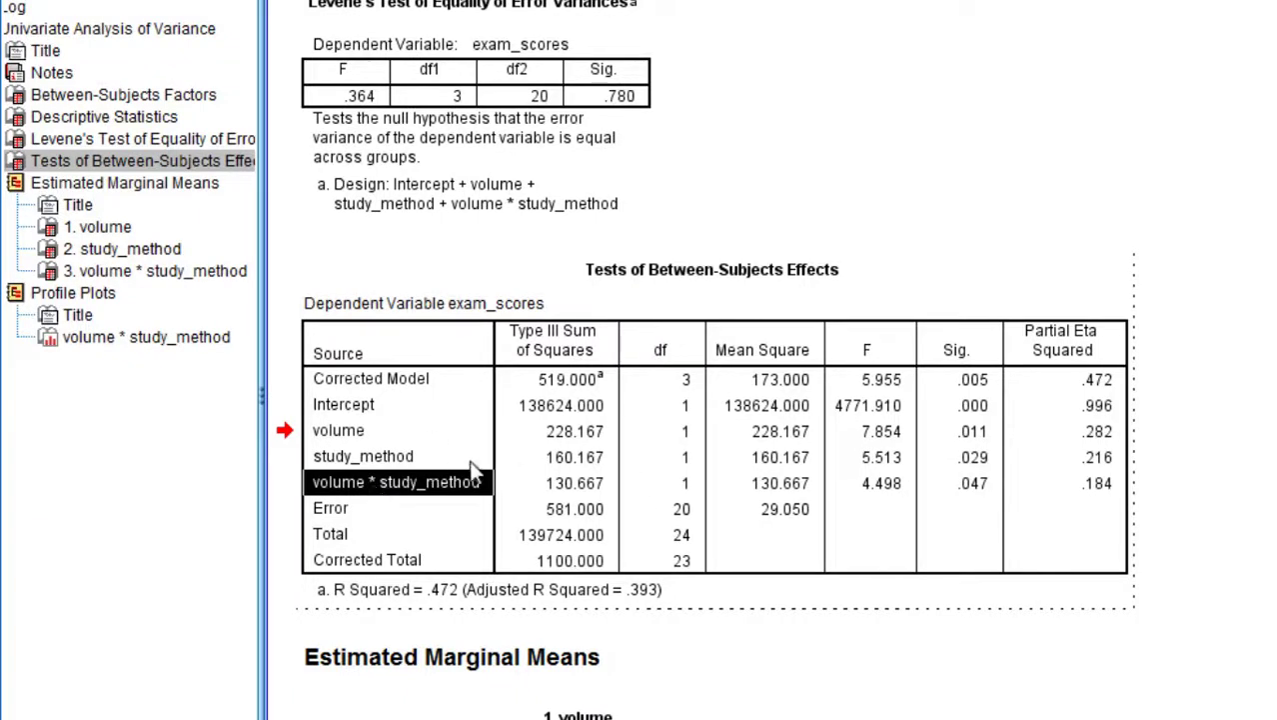
- Compare the partial eta squared values: volume .282, study_method .216, interaction .184
click(990, 480)
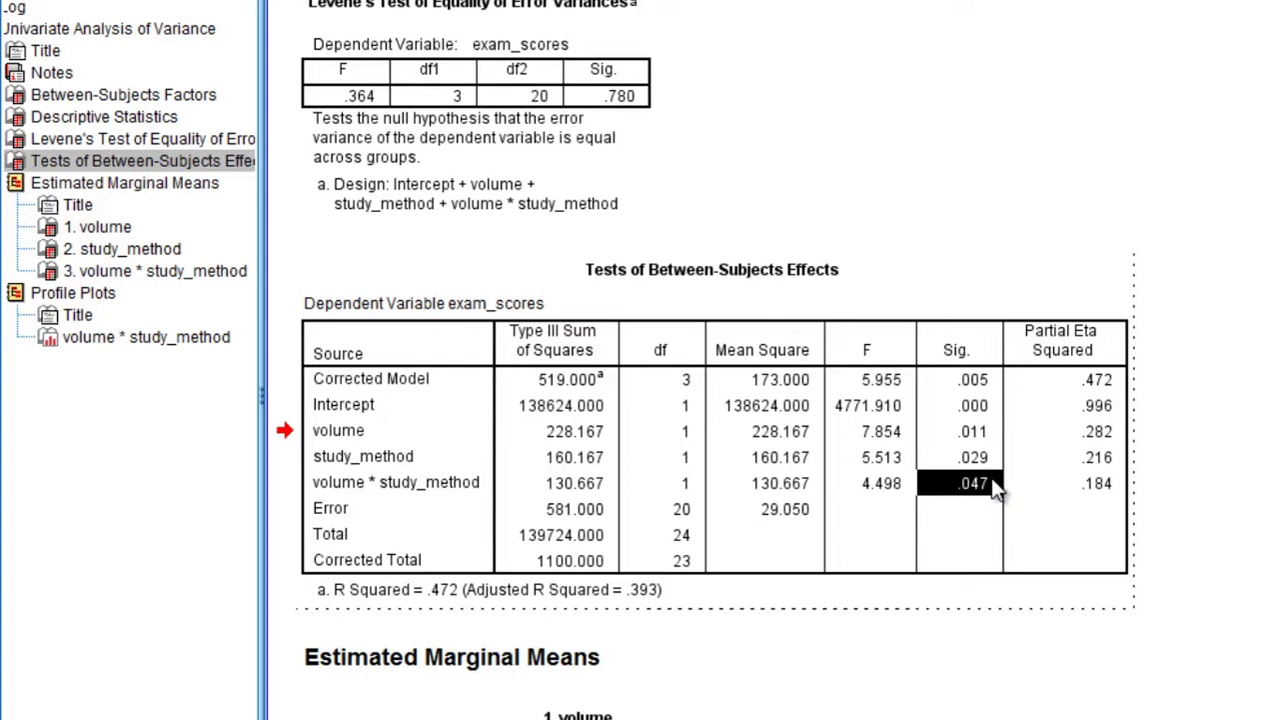
click(1115, 437)
click(1105, 465)
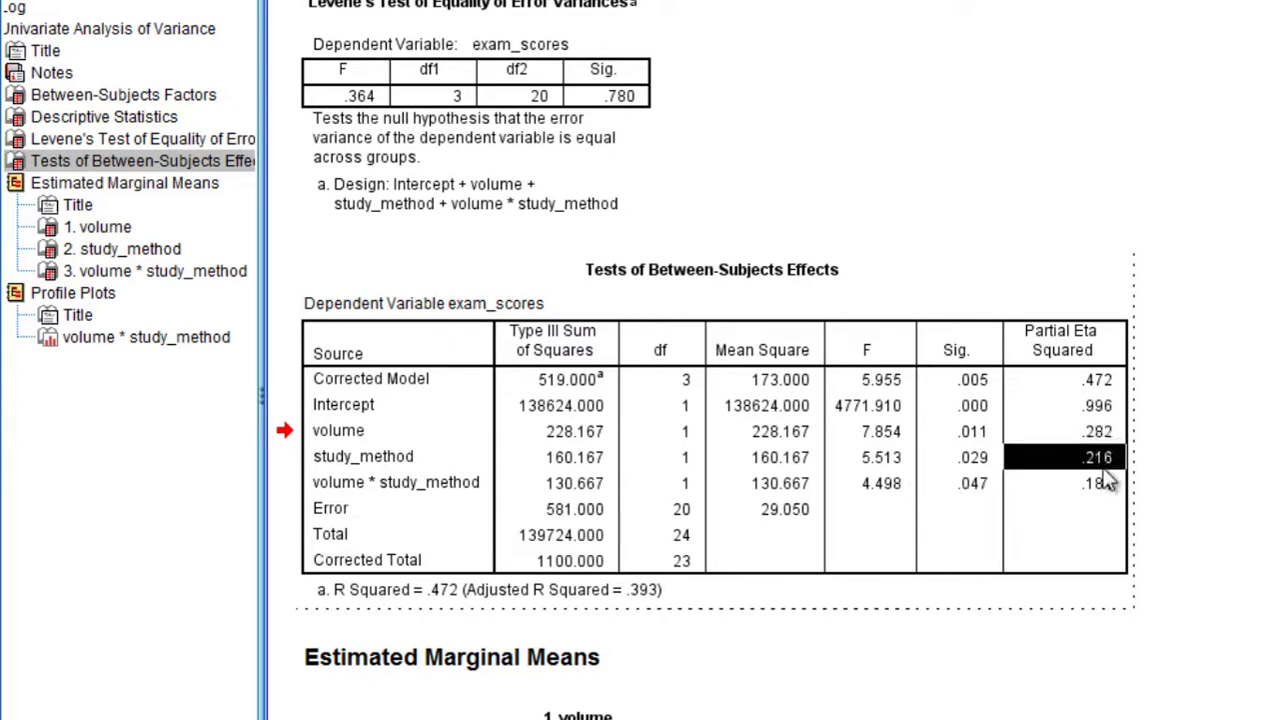
click(1103, 483)
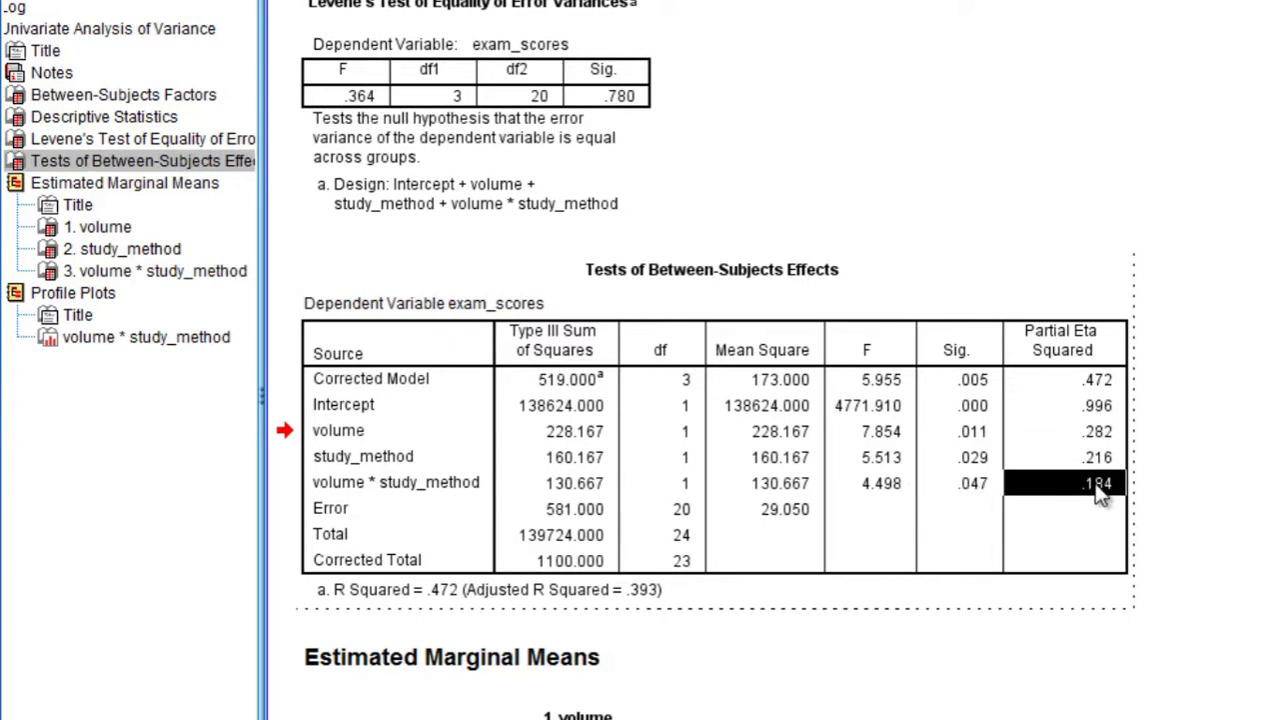
click(1048, 325)
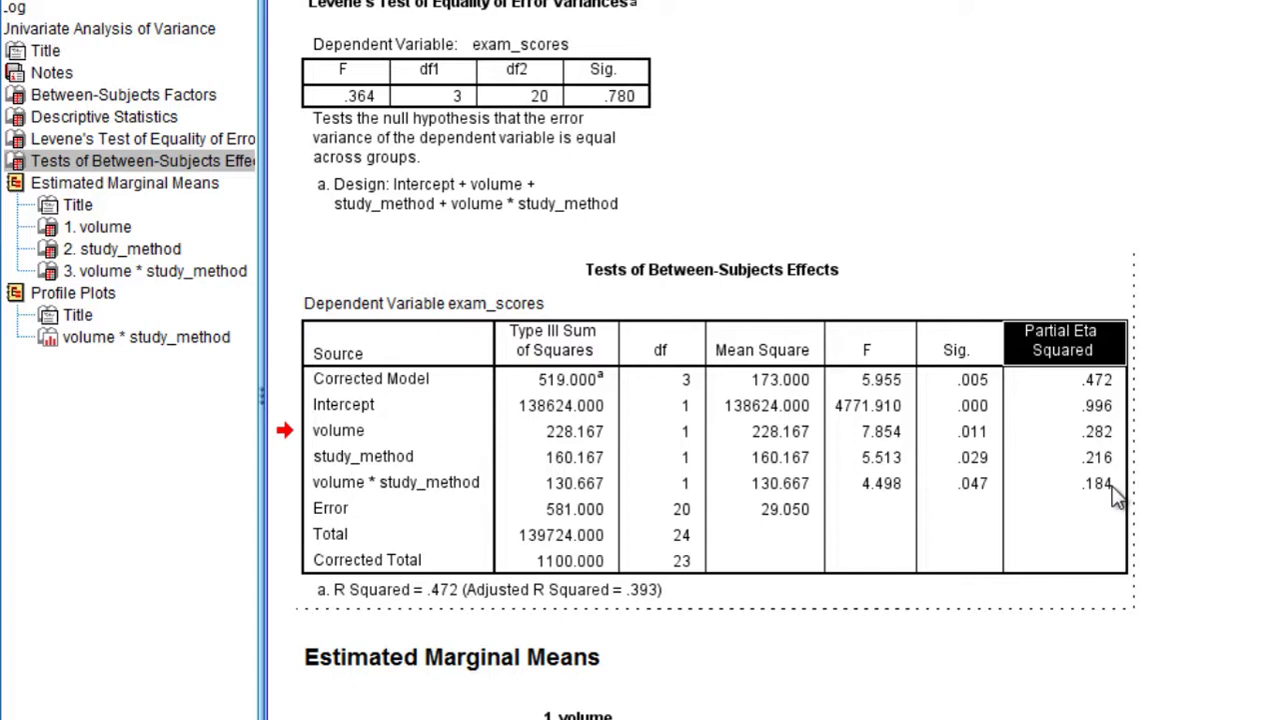
click(1105, 431)
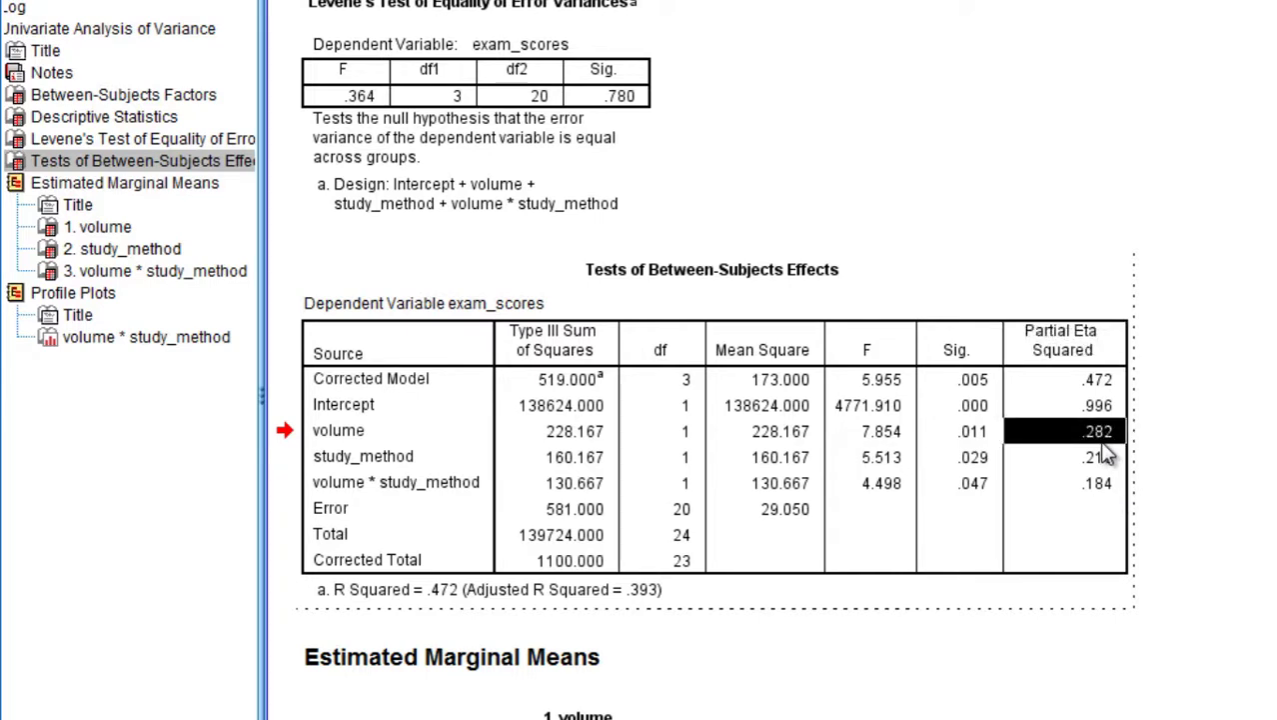
click(1088, 460)
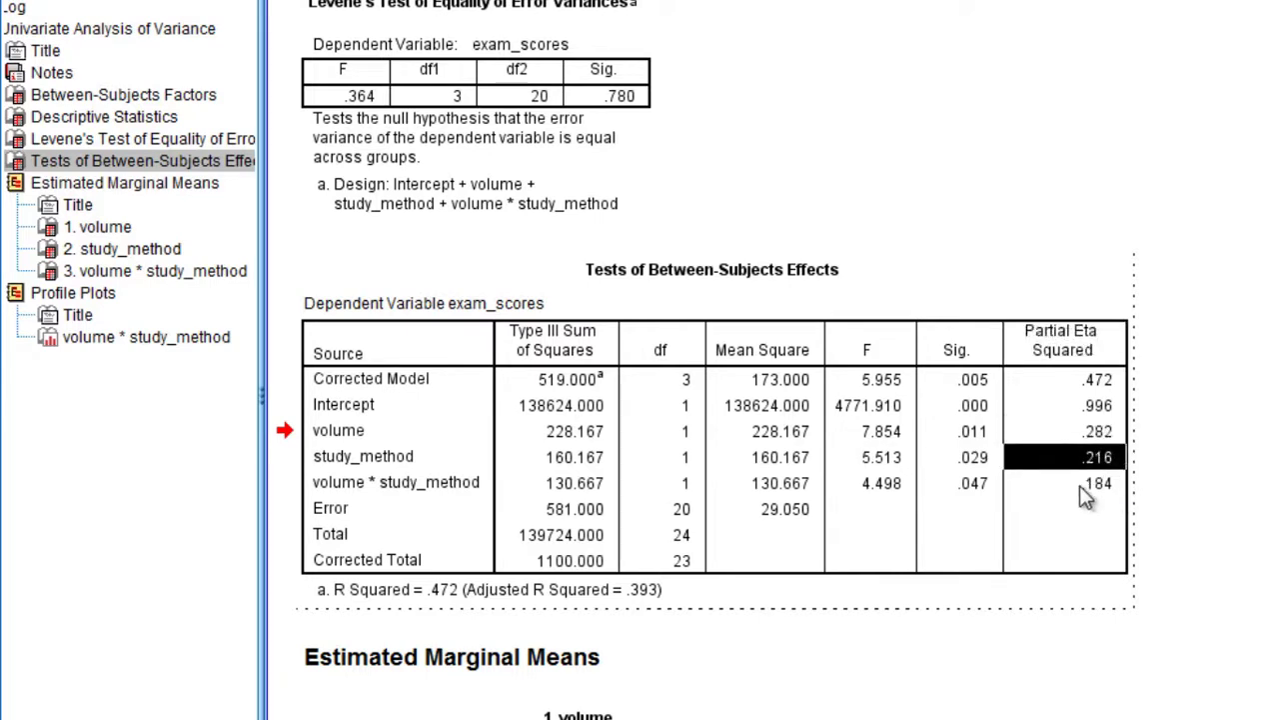
click(1085, 486)
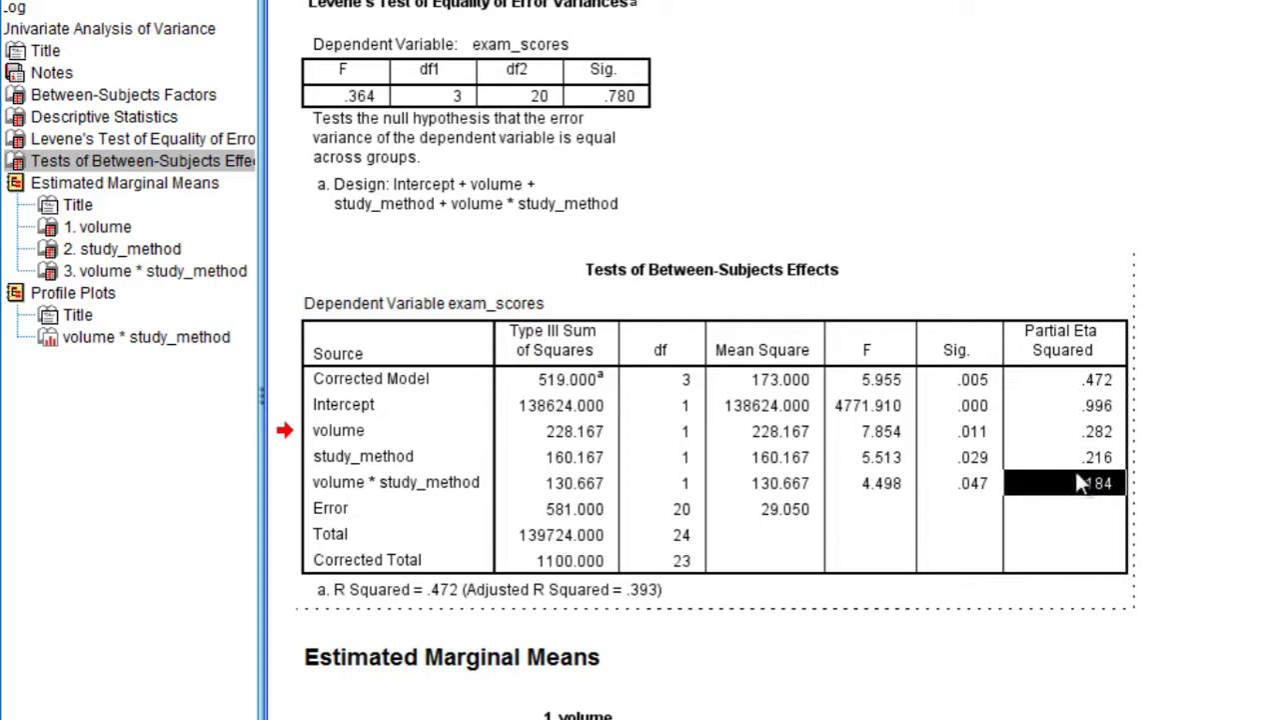
key(Up)
key(Up)
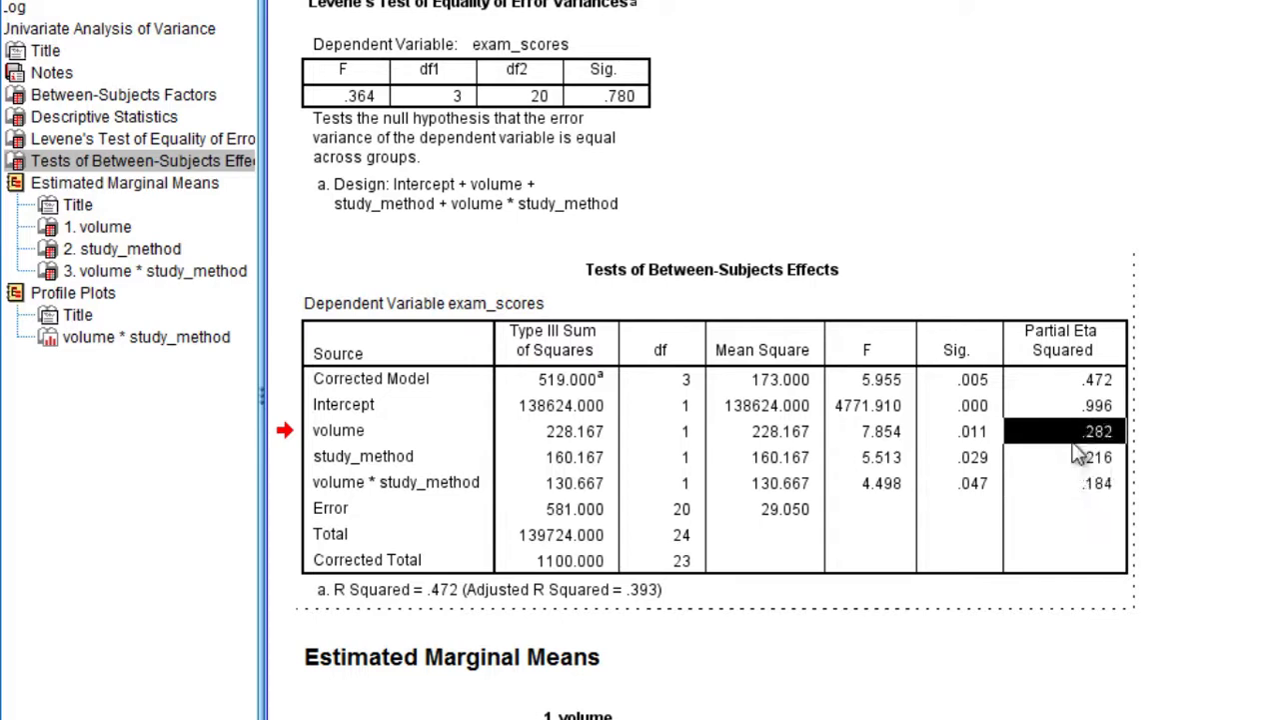
click(1067, 456)
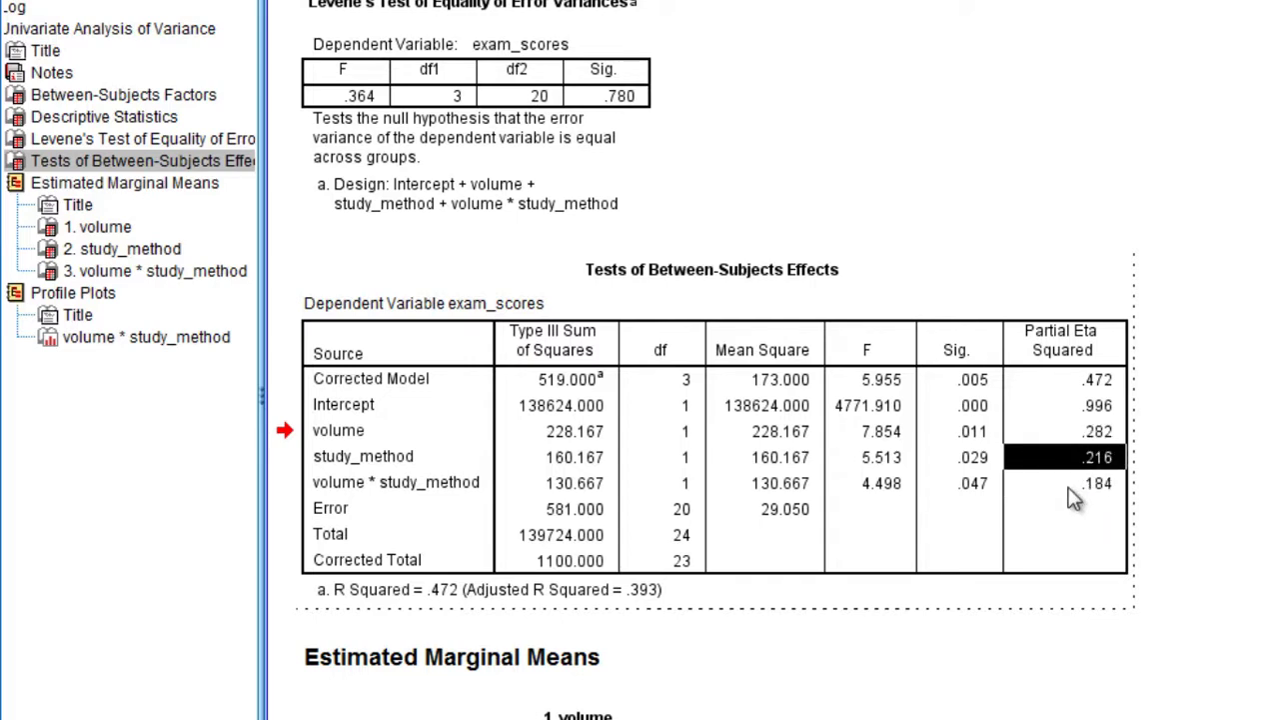
click(1067, 488)
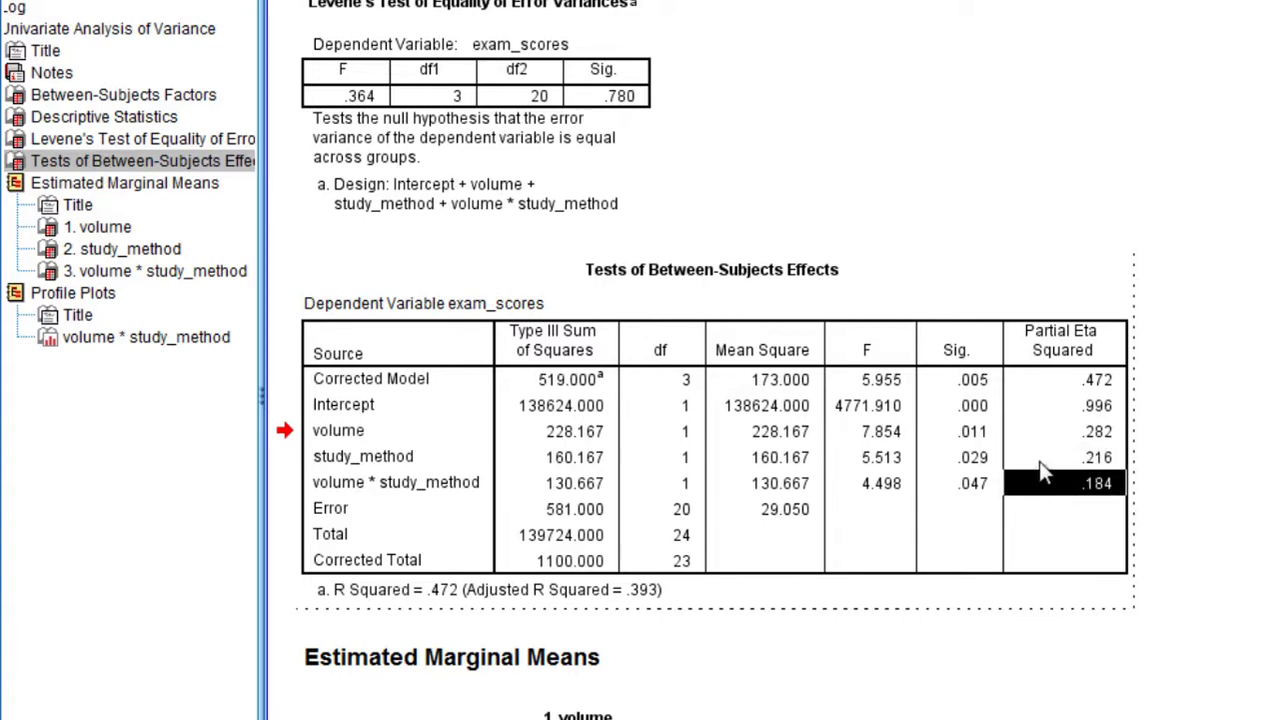
- Pair each effect's p-value with its effect size: volume .011/.282, study_method .029/.216, interaction .047/.184
click(974, 432)
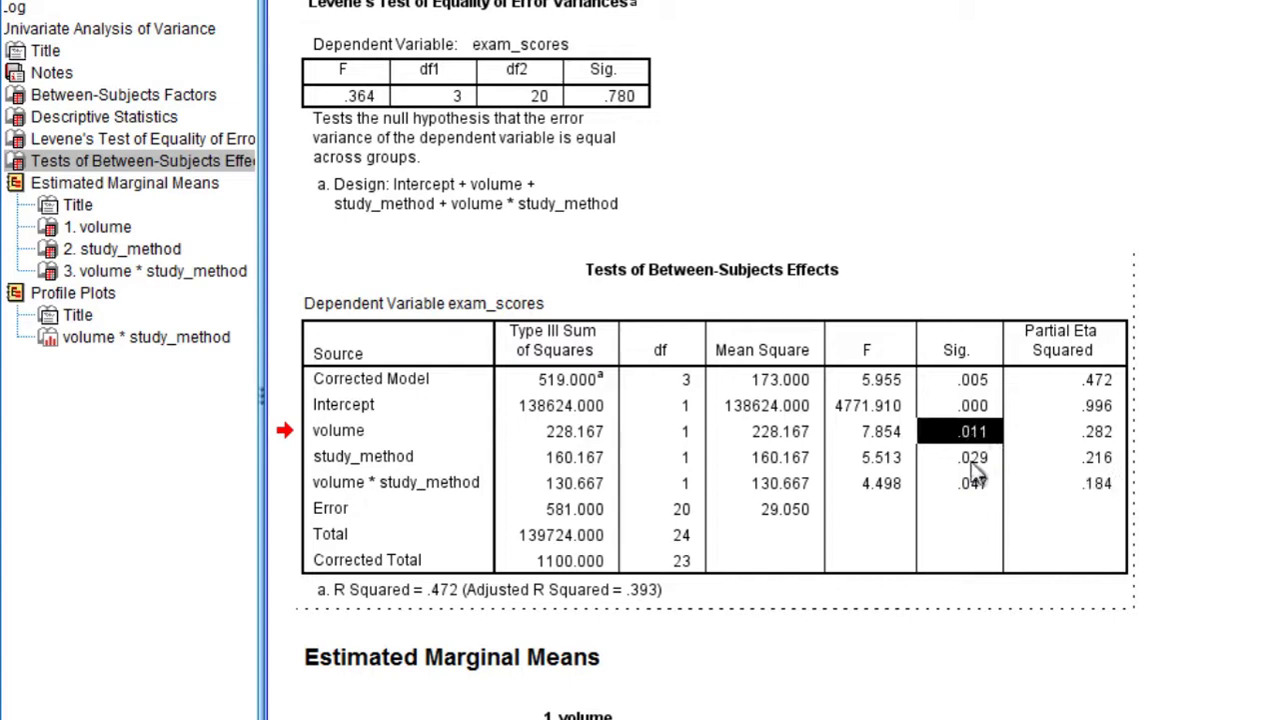
click(974, 458)
click(974, 484)
click(975, 434)
click(1097, 440)
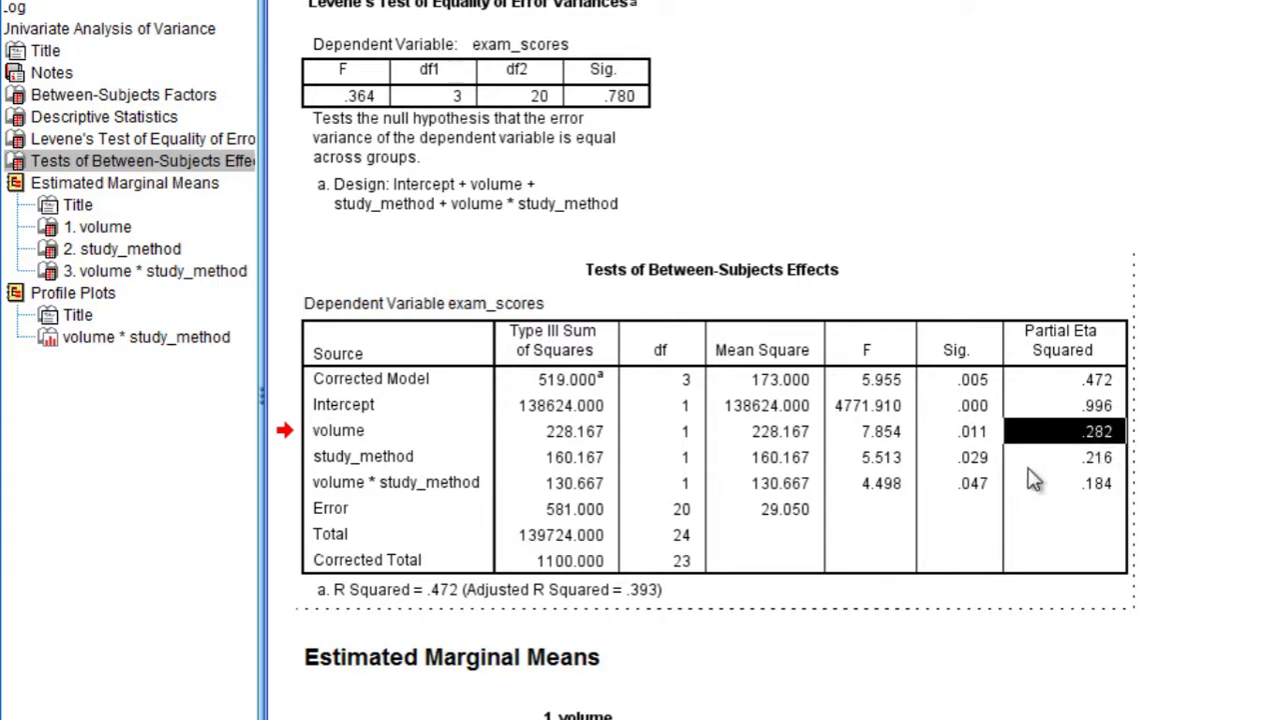
click(978, 466)
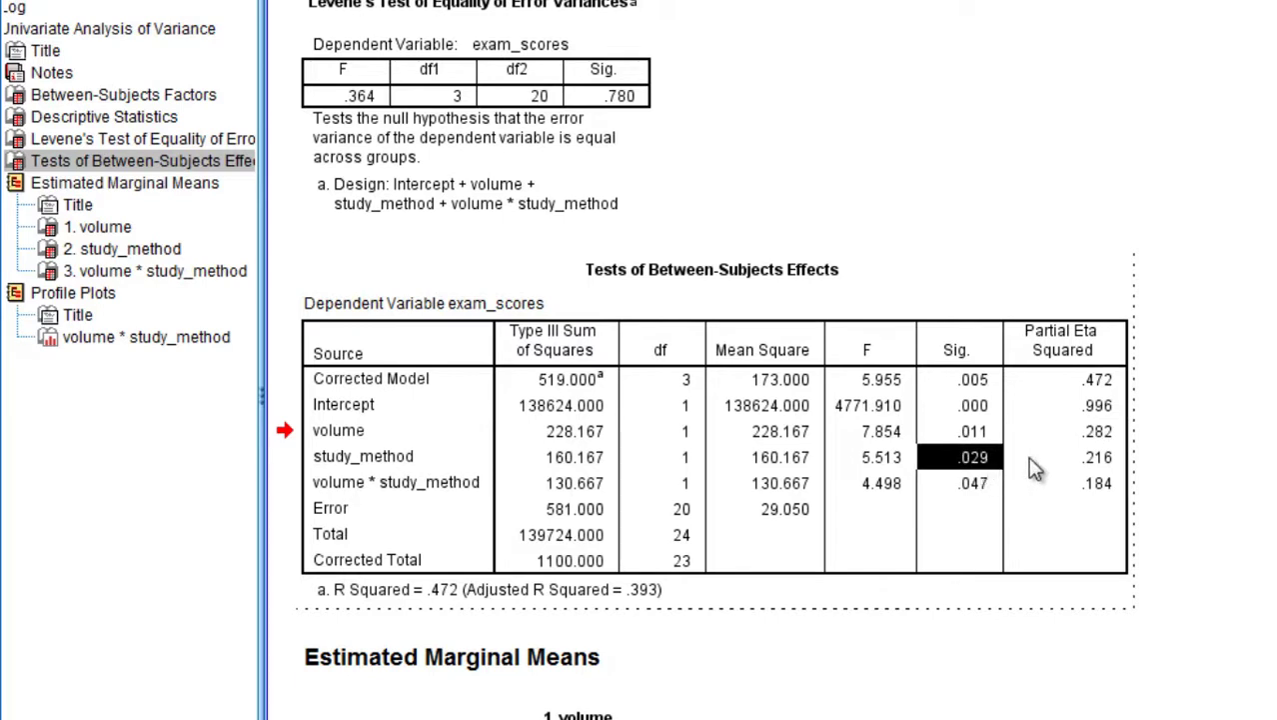
click(1114, 457)
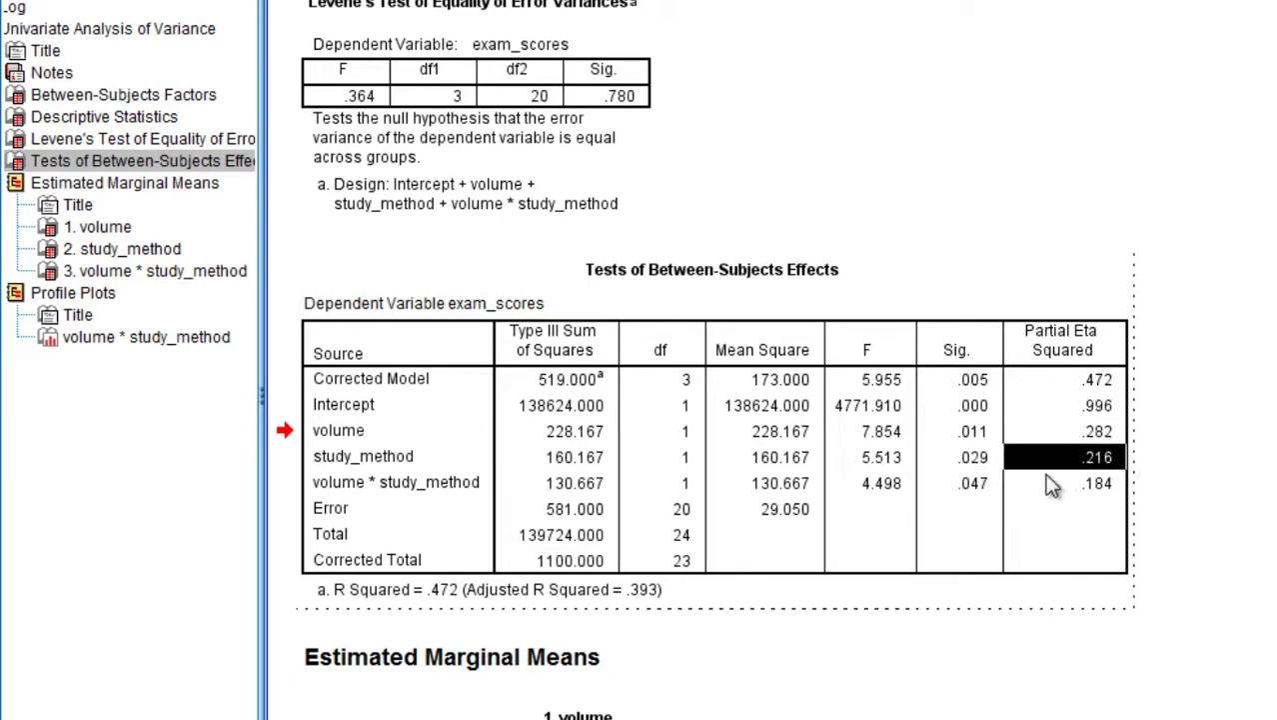
click(988, 483)
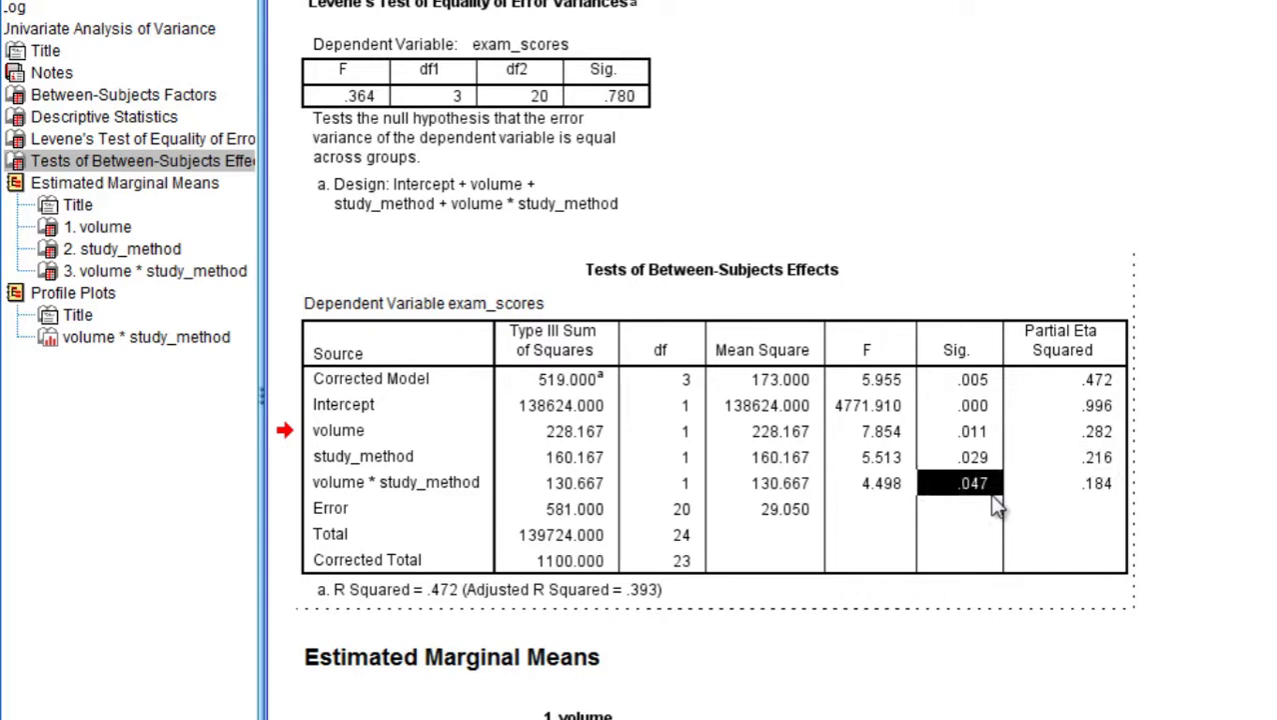
click(437, 487)
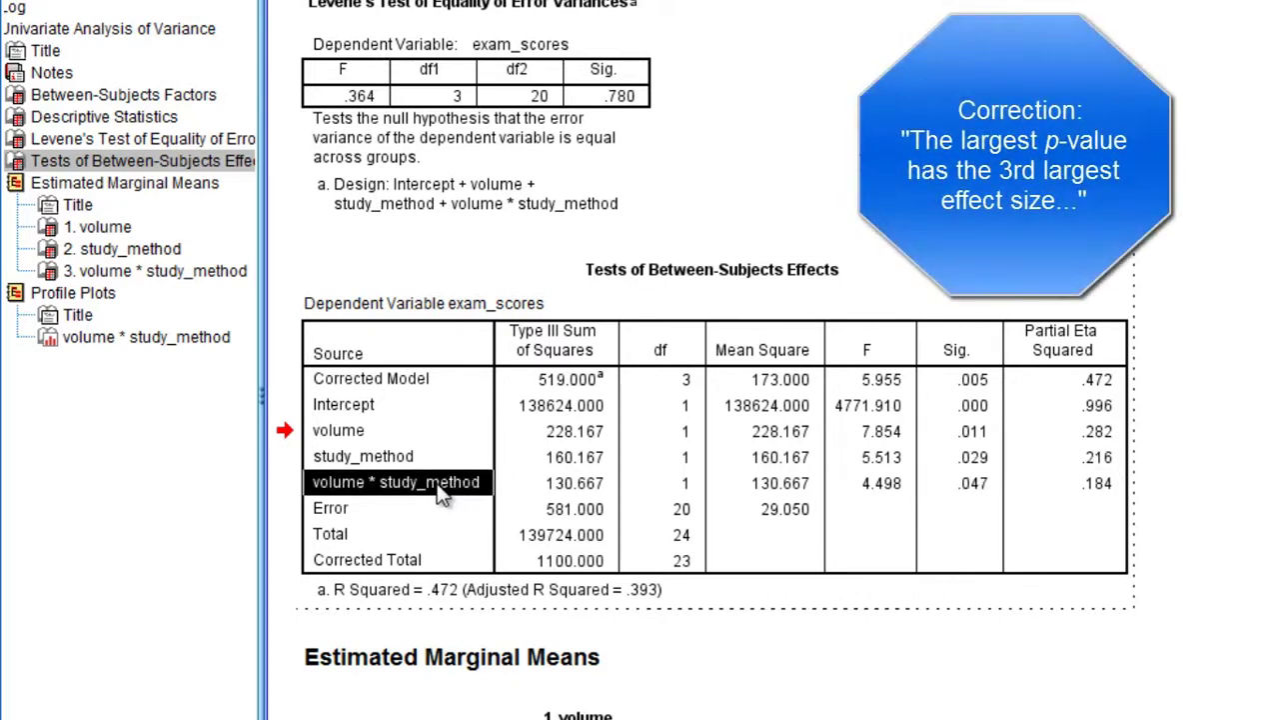
click(1096, 493)
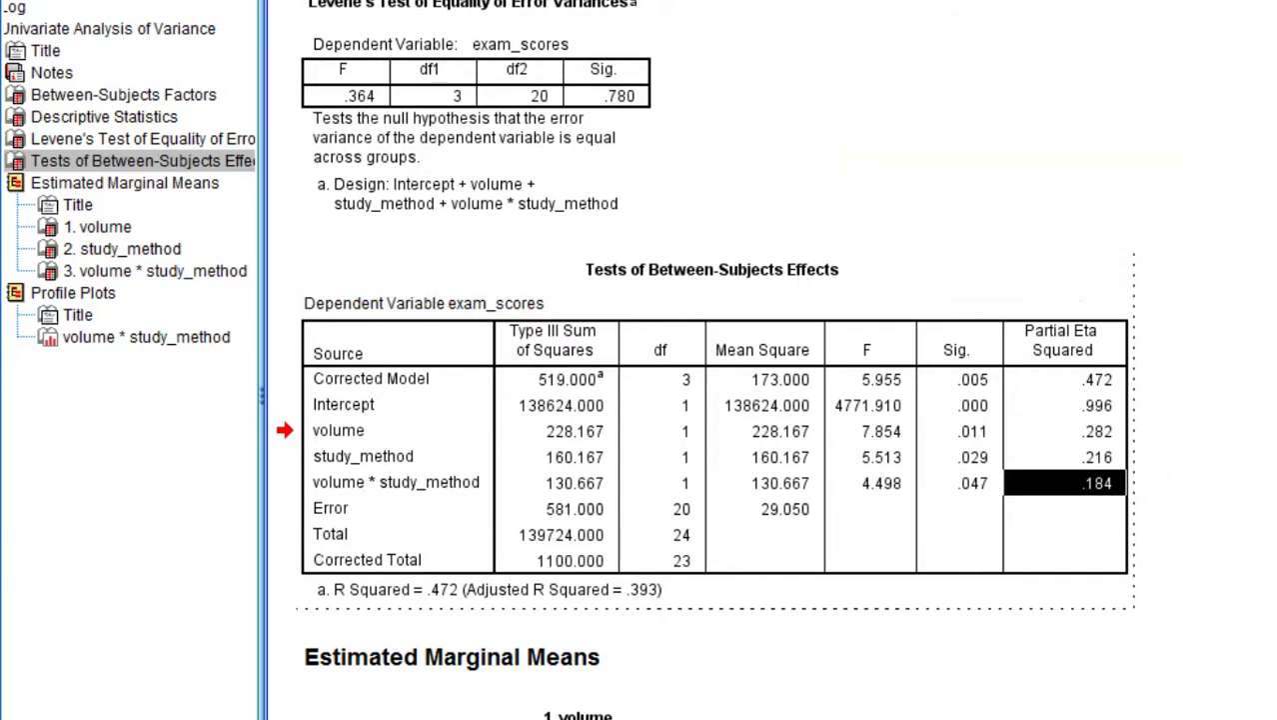
- Go over the volume, study_method and volume * study_method rows, noting volume's significance of .011
scroll(704, 360, down, 5)
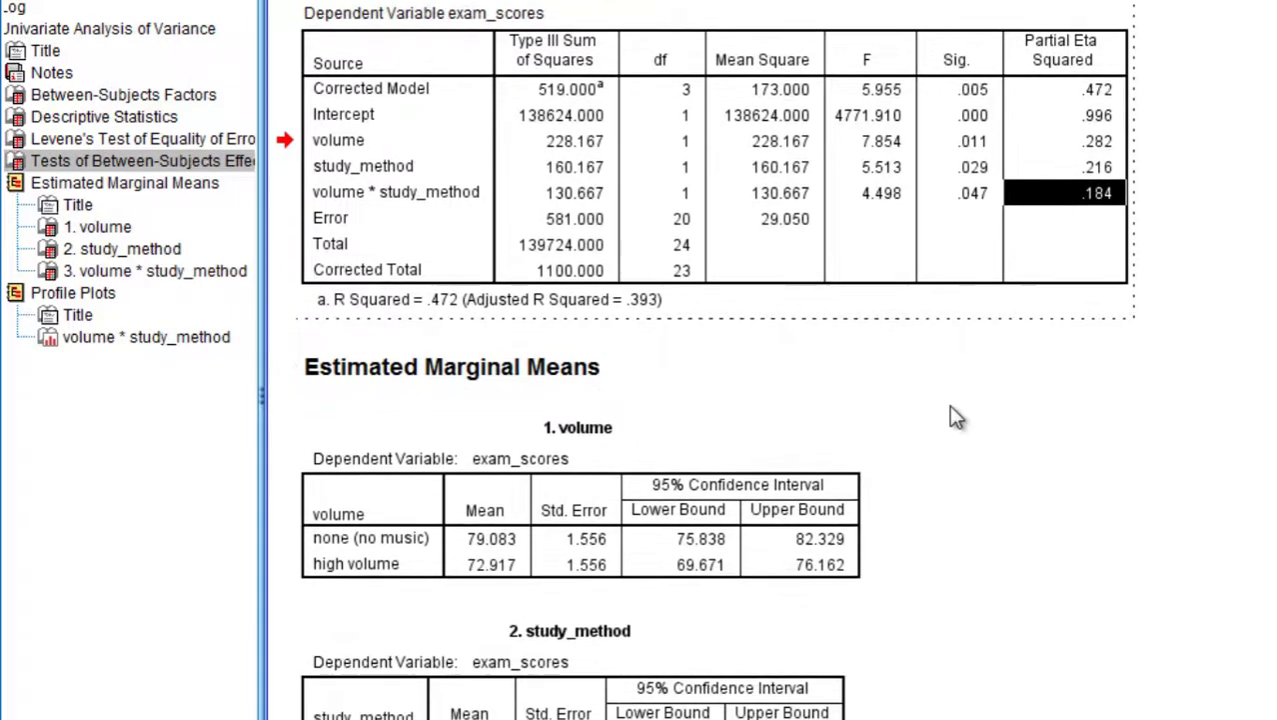
click(348, 142)
click(345, 192)
click(335, 168)
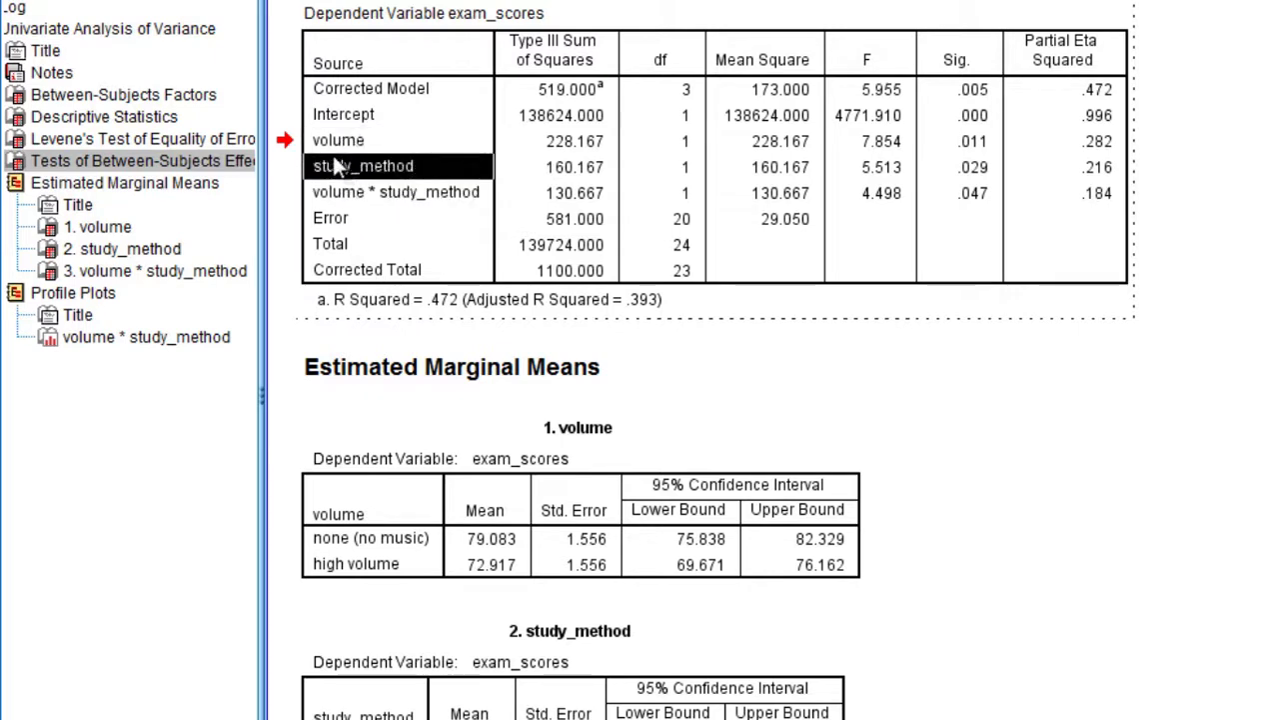
click(334, 146)
click(338, 170)
click(340, 193)
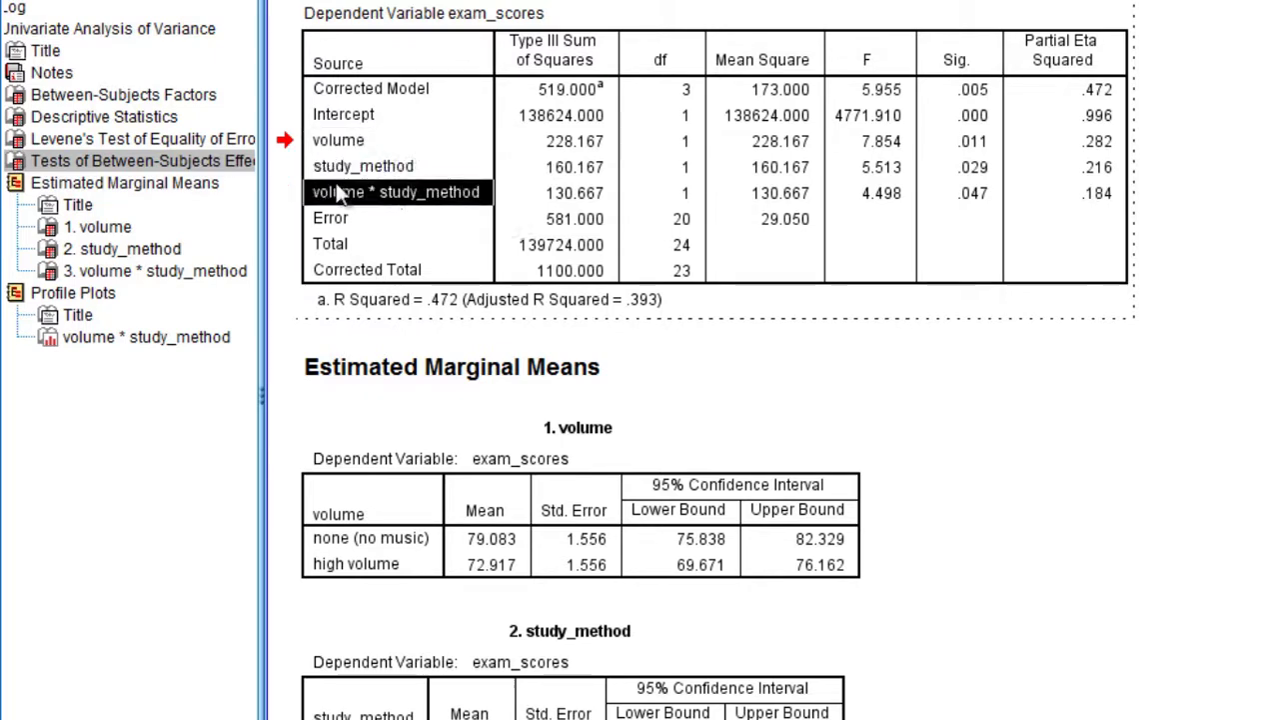
click(338, 143)
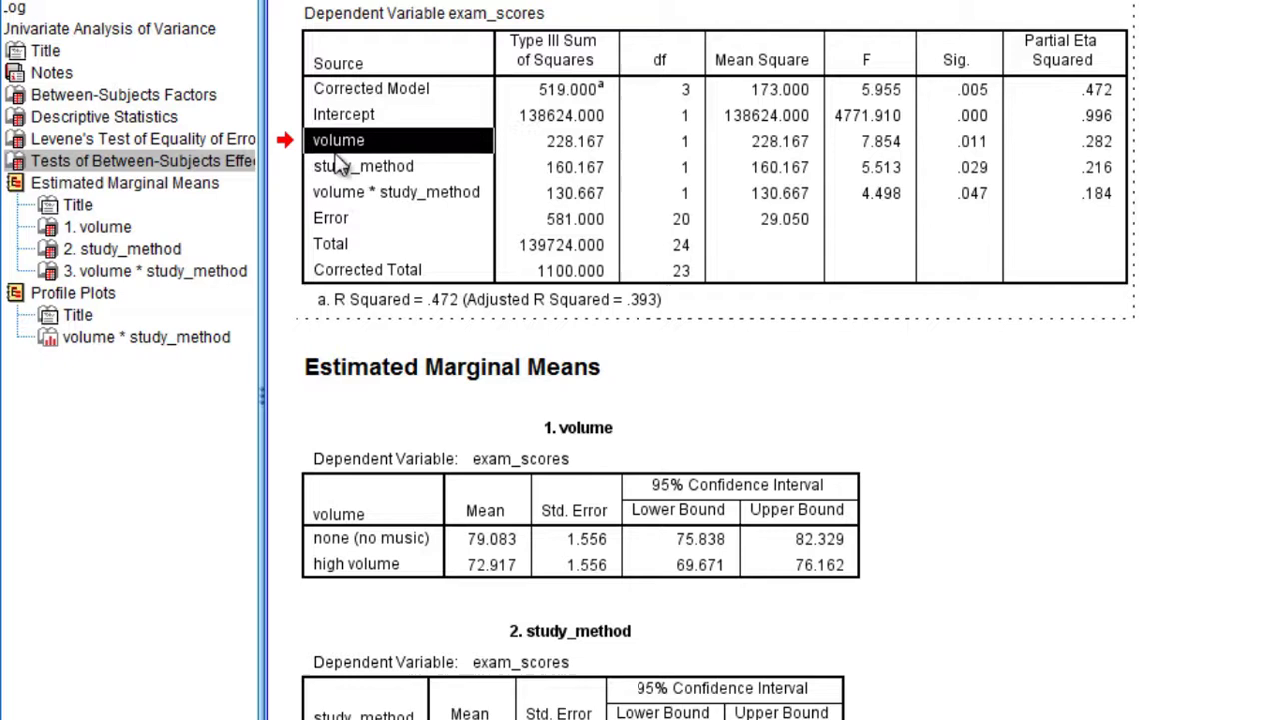
click(338, 168)
click(340, 145)
click(338, 168)
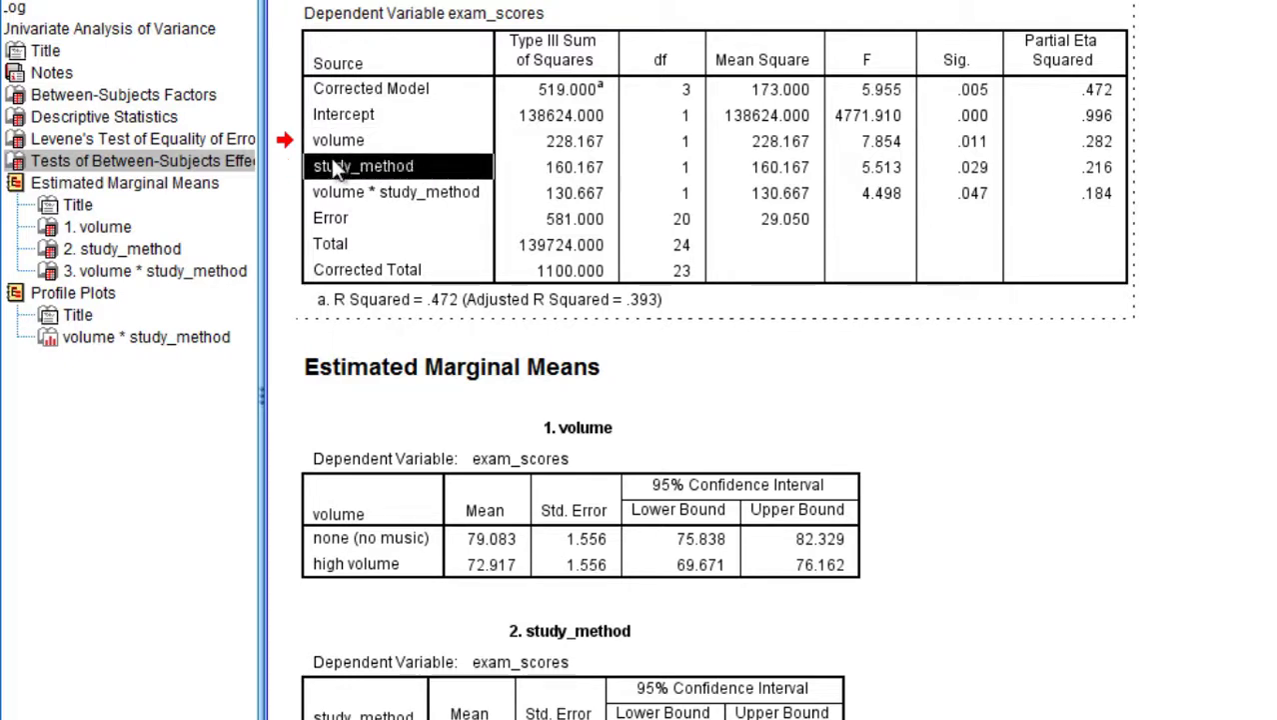
click(339, 195)
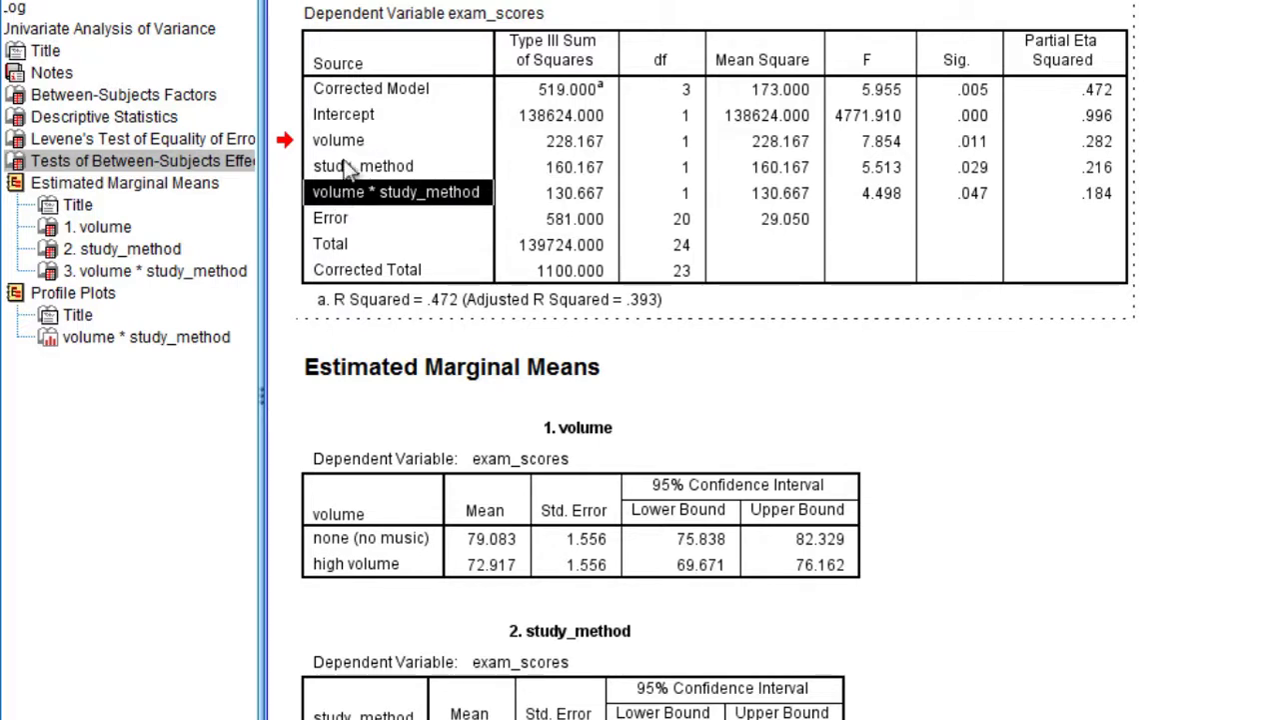
click(346, 145)
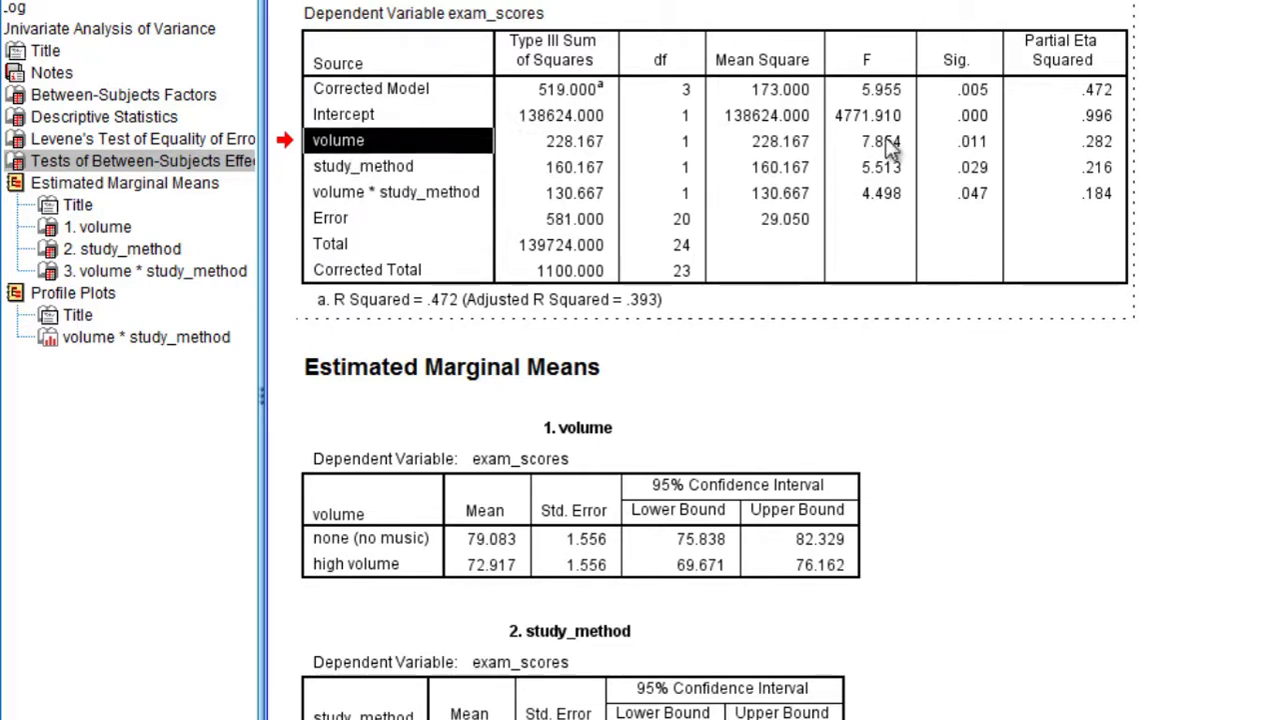
click(957, 145)
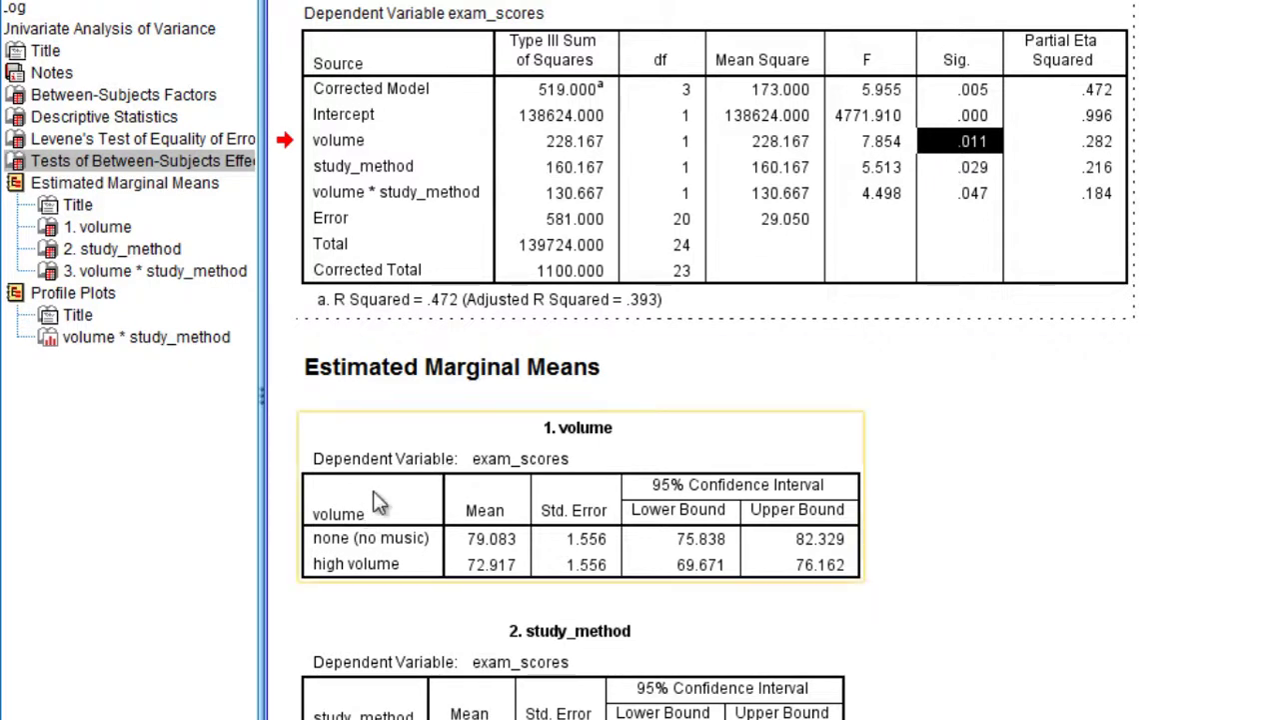
- Open the volume marginal means (none 79.083, high 72.917) and relate them to volume's p = .011
click(423, 370)
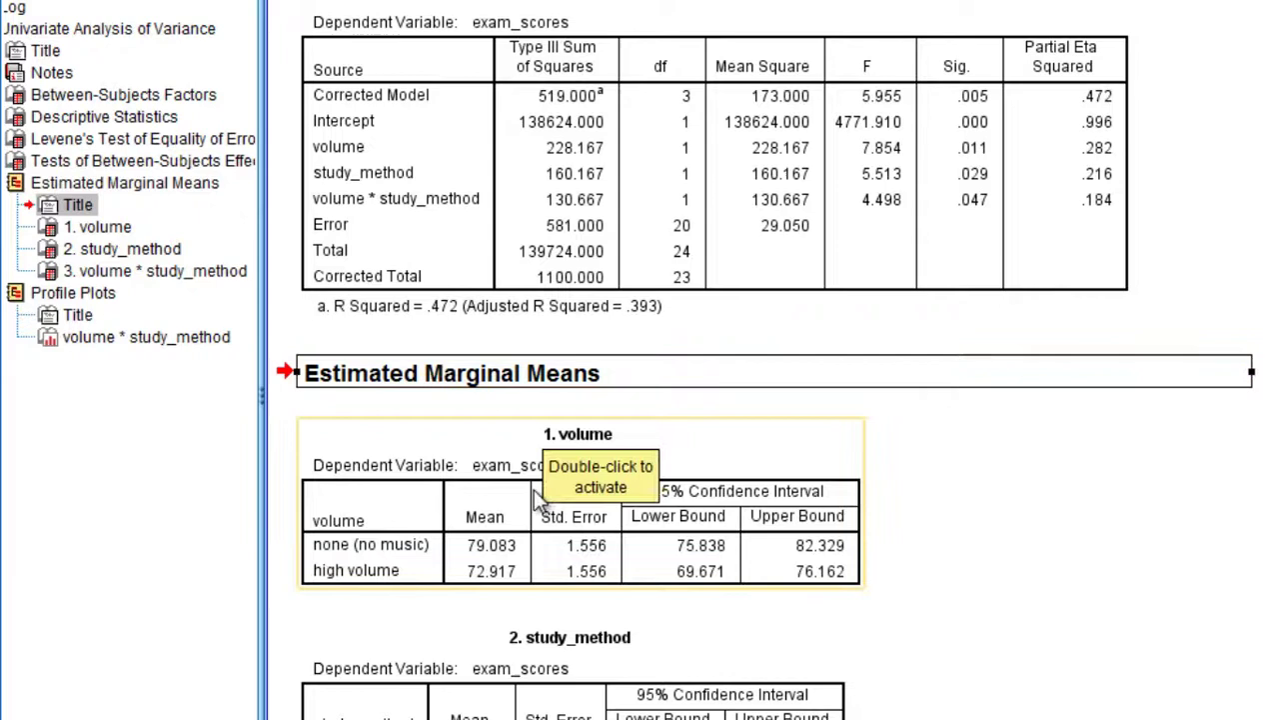
click(468, 515)
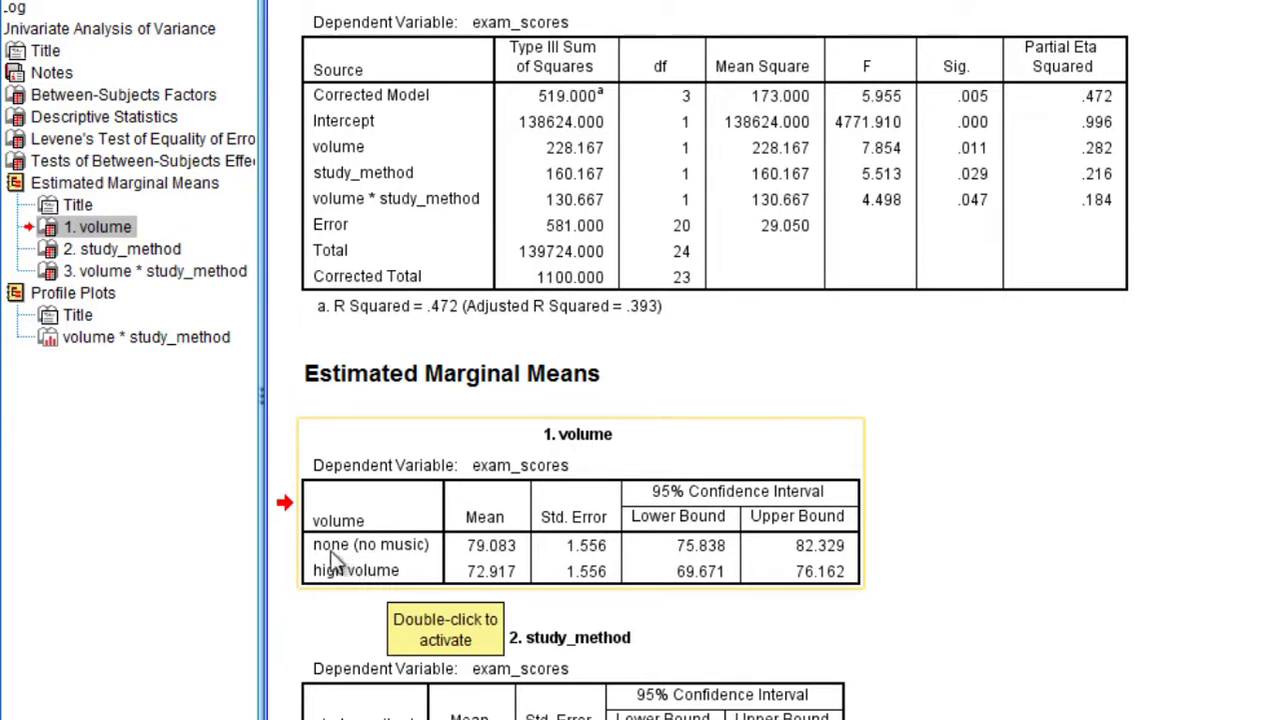
double_click(489, 548)
click(489, 548)
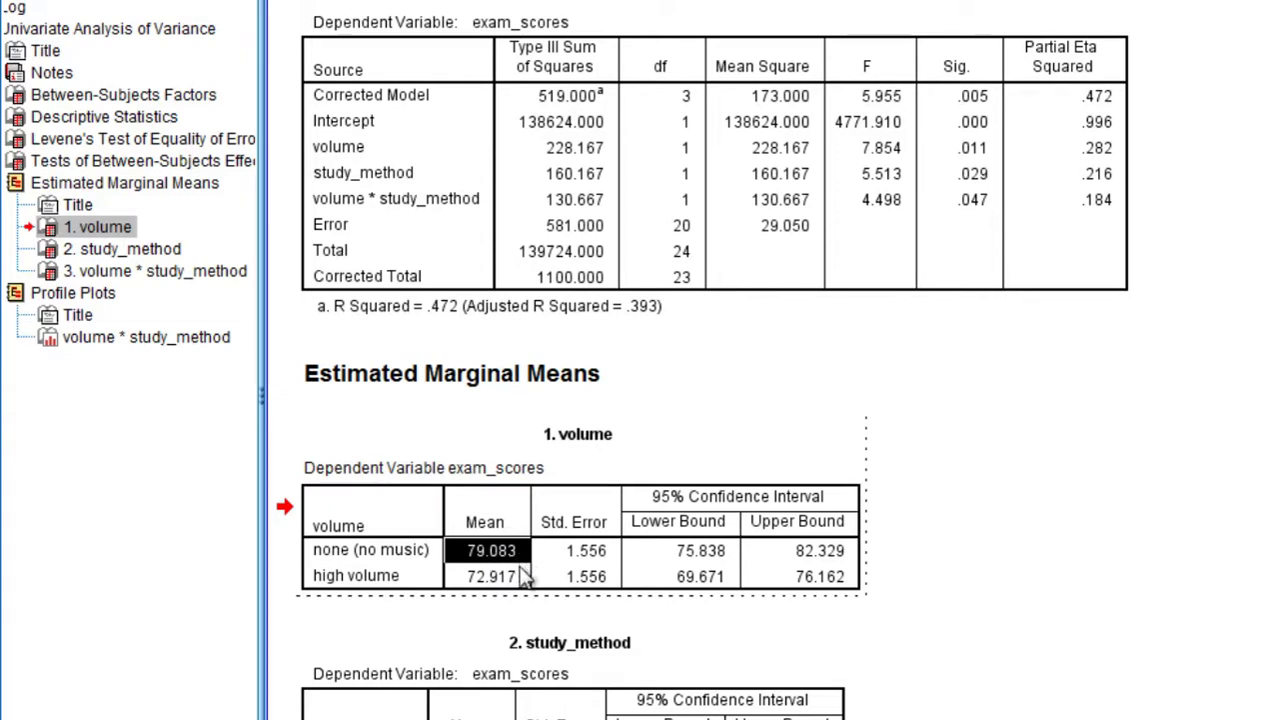
click(517, 575)
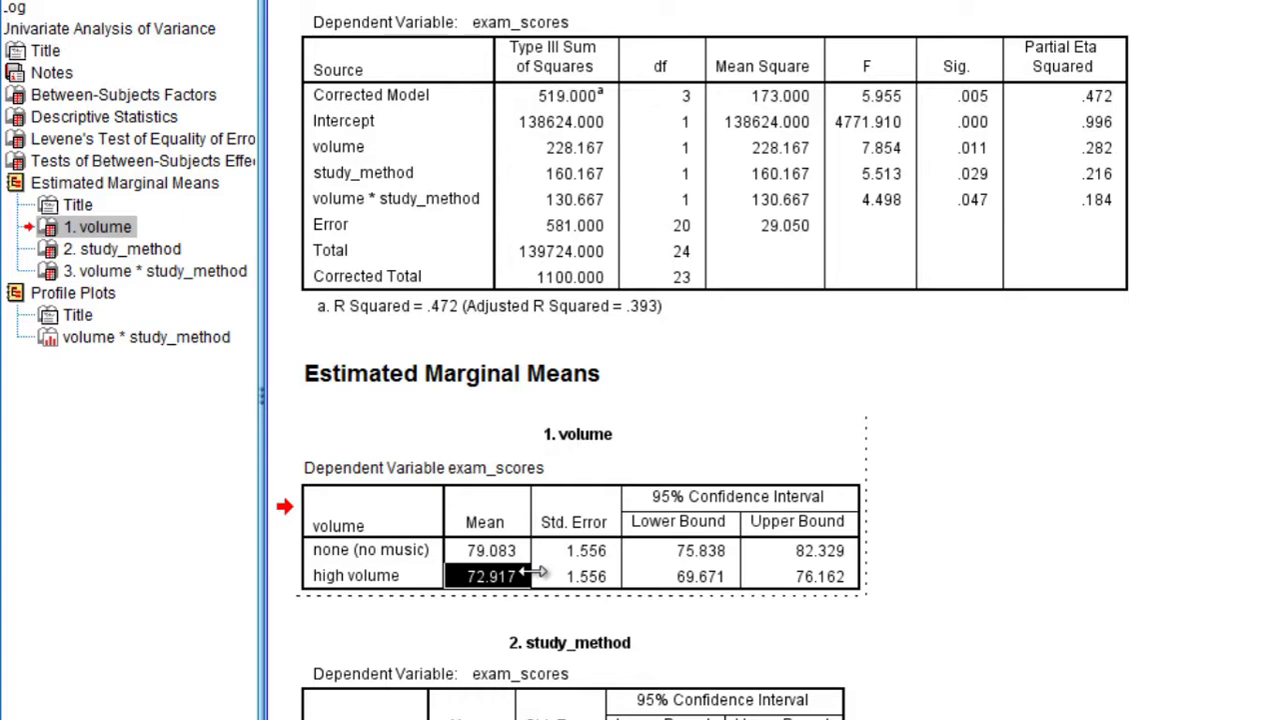
click(992, 170)
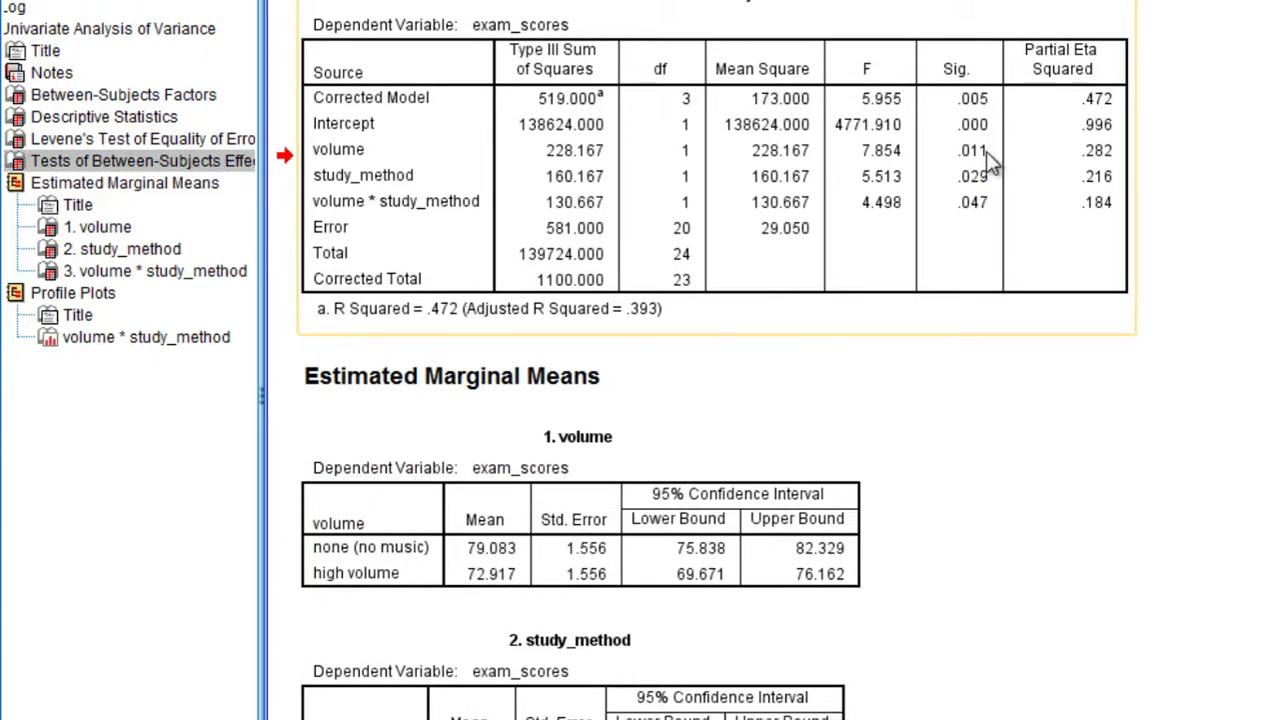
double_click(986, 156)
click(984, 158)
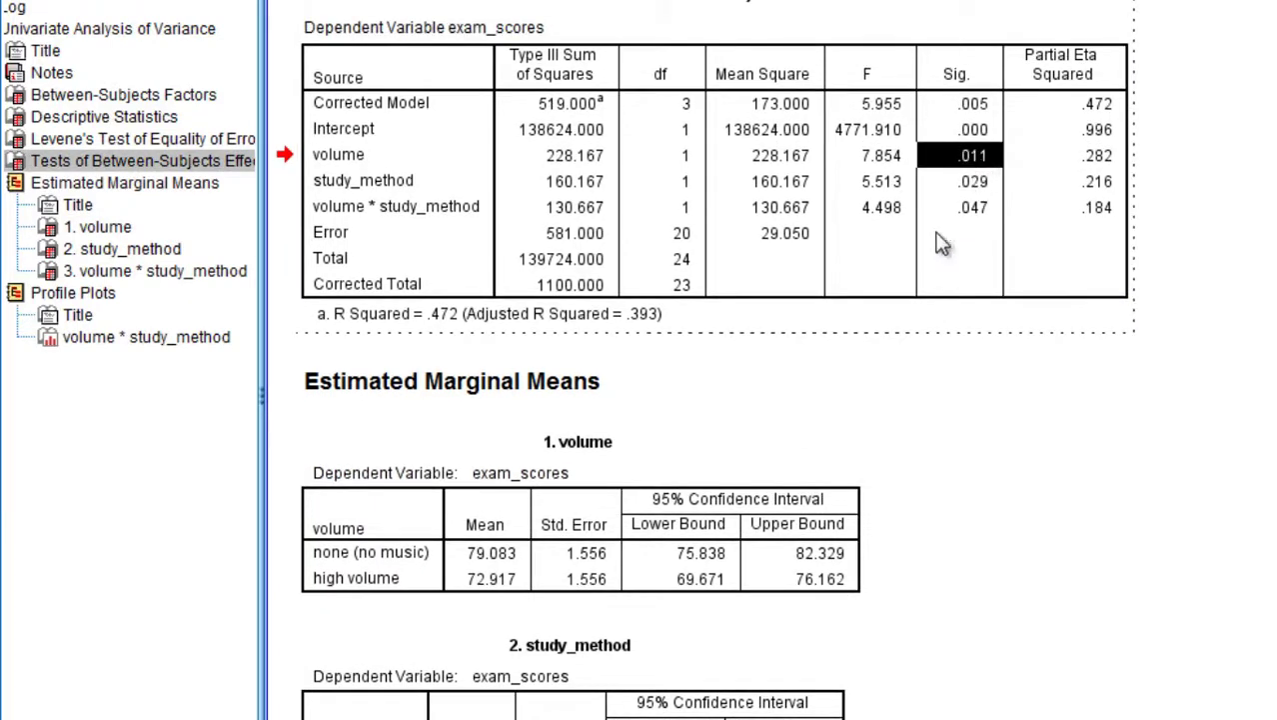
- Compare the none (79.083) and high-volume (72.917) group means and their standard errors
double_click(578, 523)
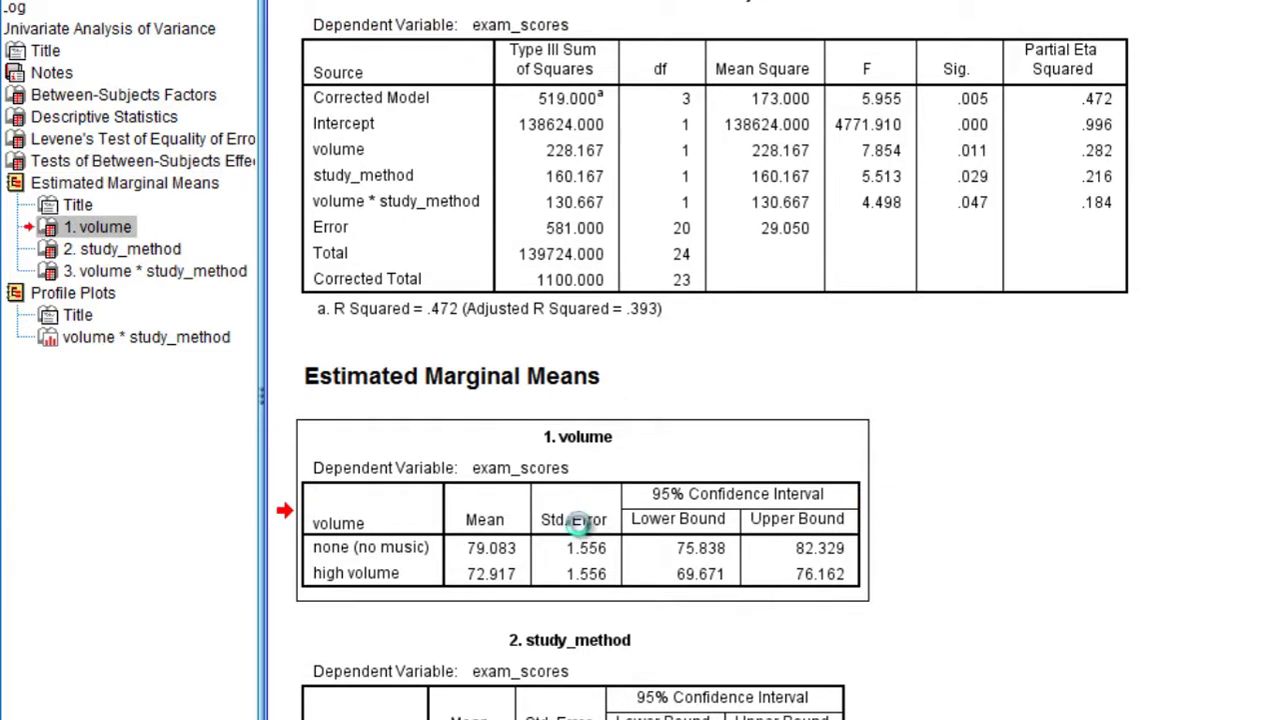
click(506, 562)
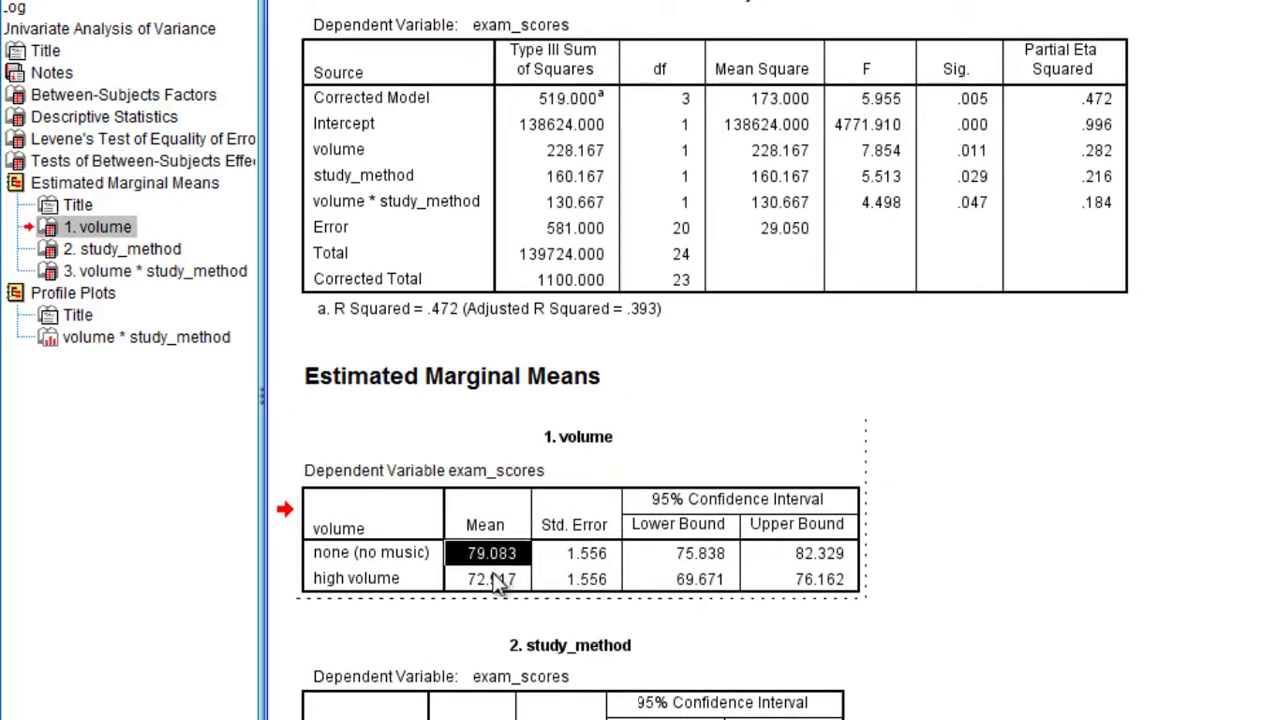
shift+click(500, 581)
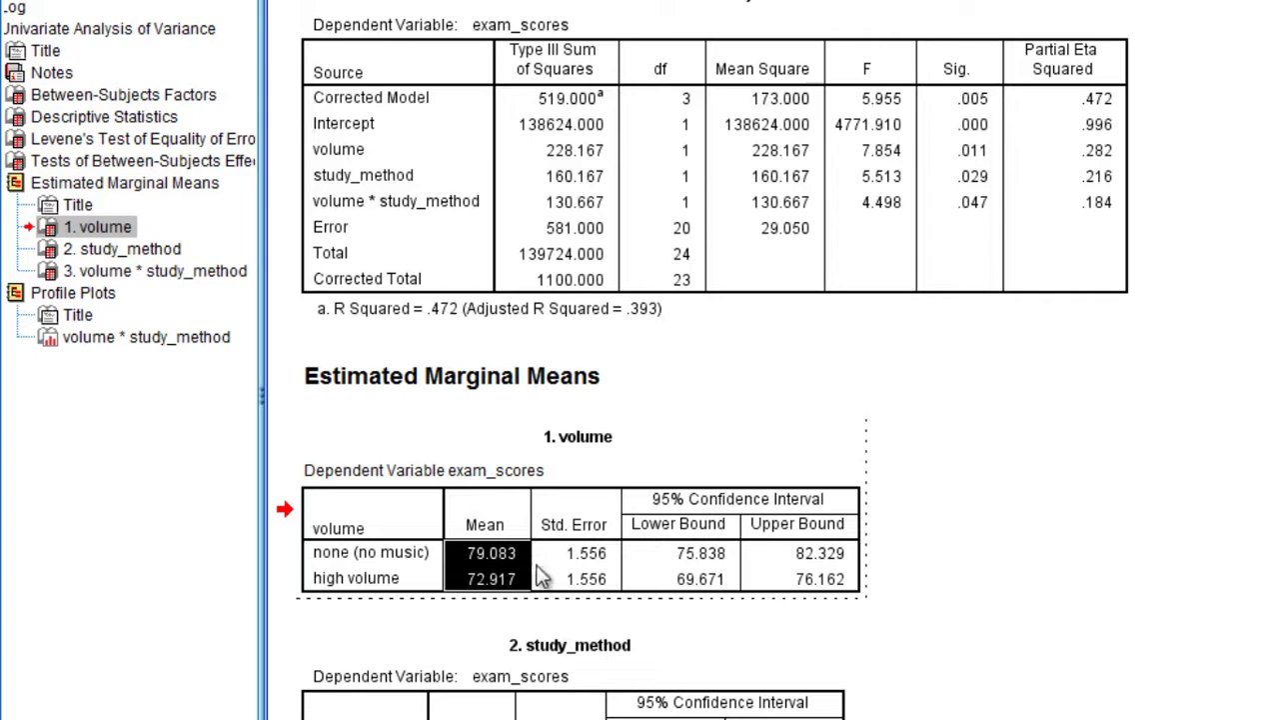
click(586, 529)
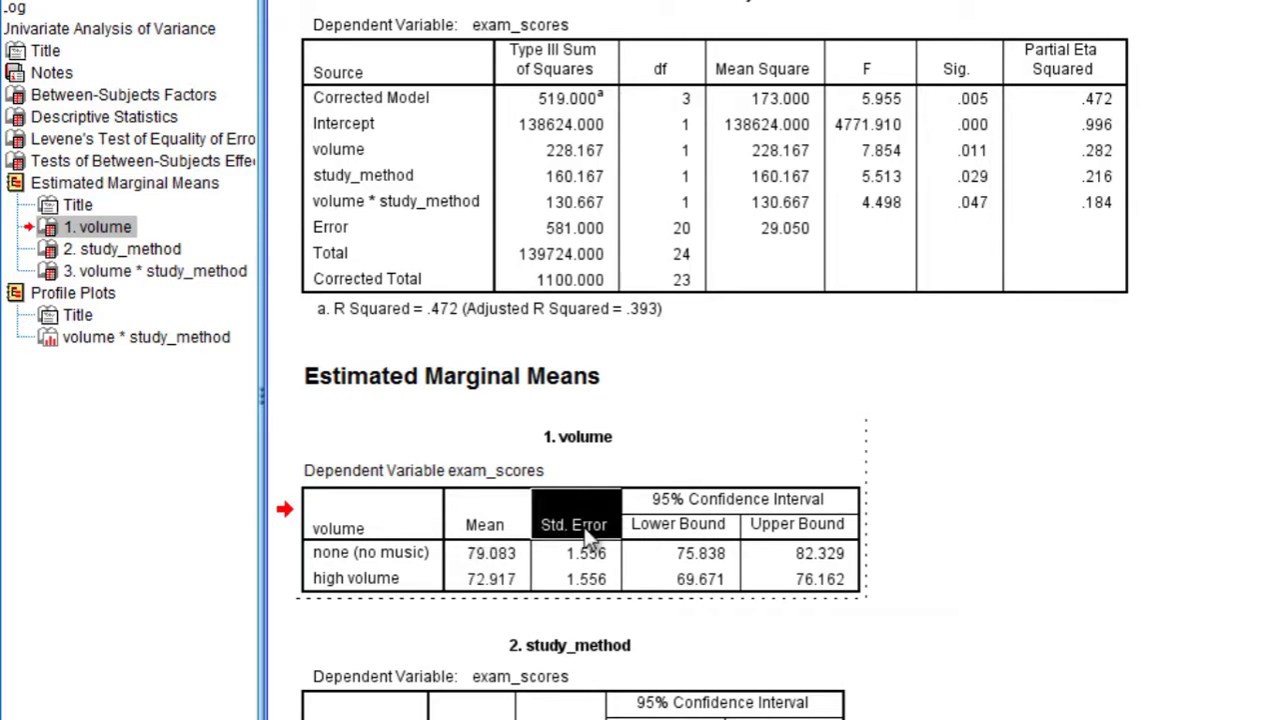
click(490, 557)
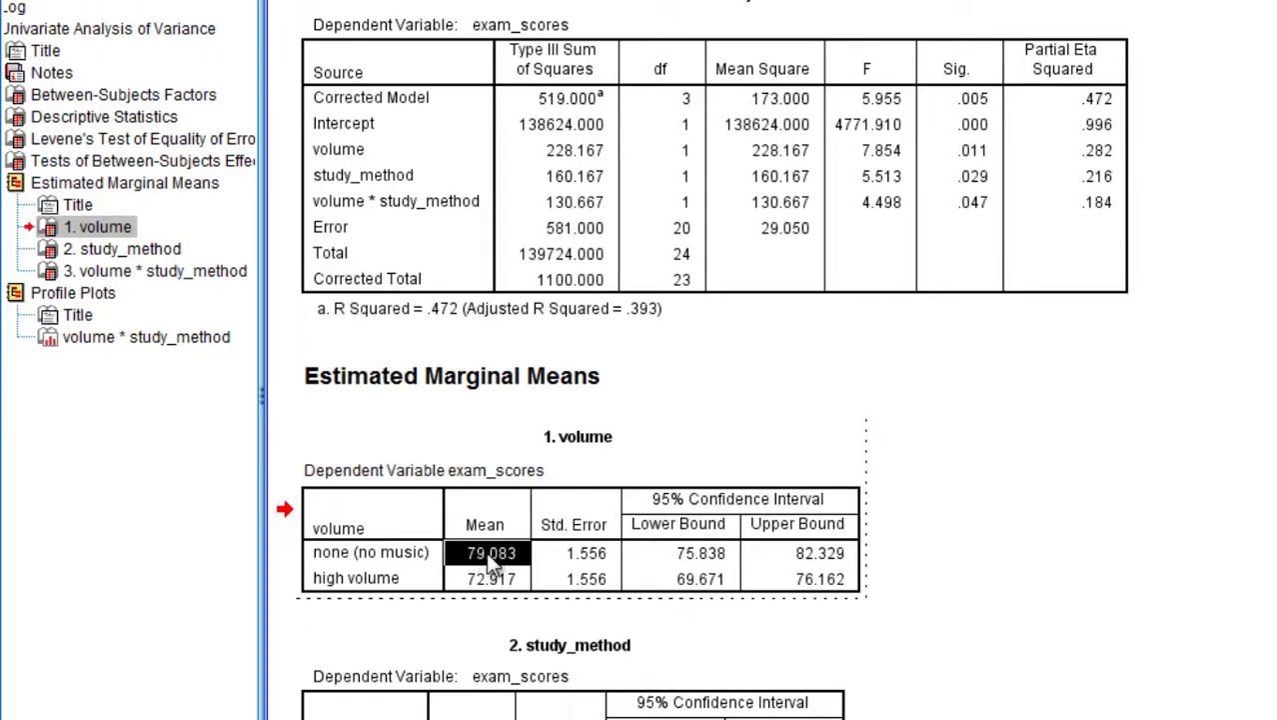
click(488, 580)
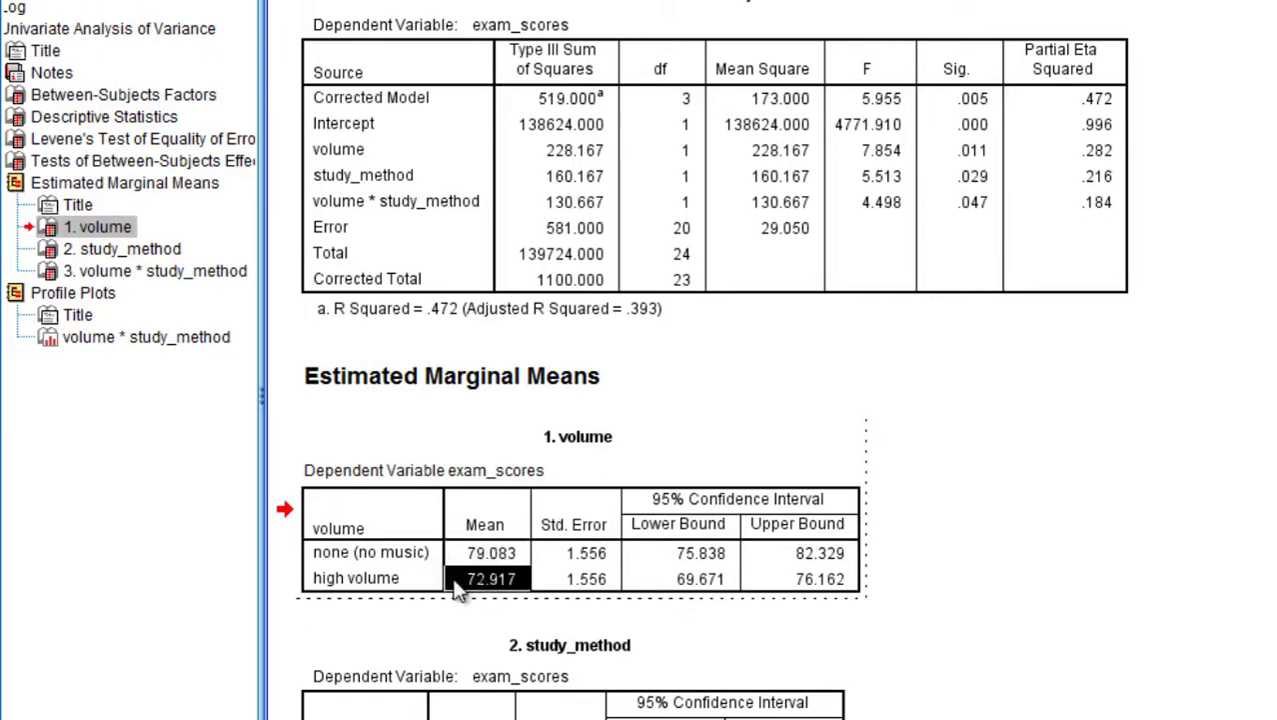
click(366, 556)
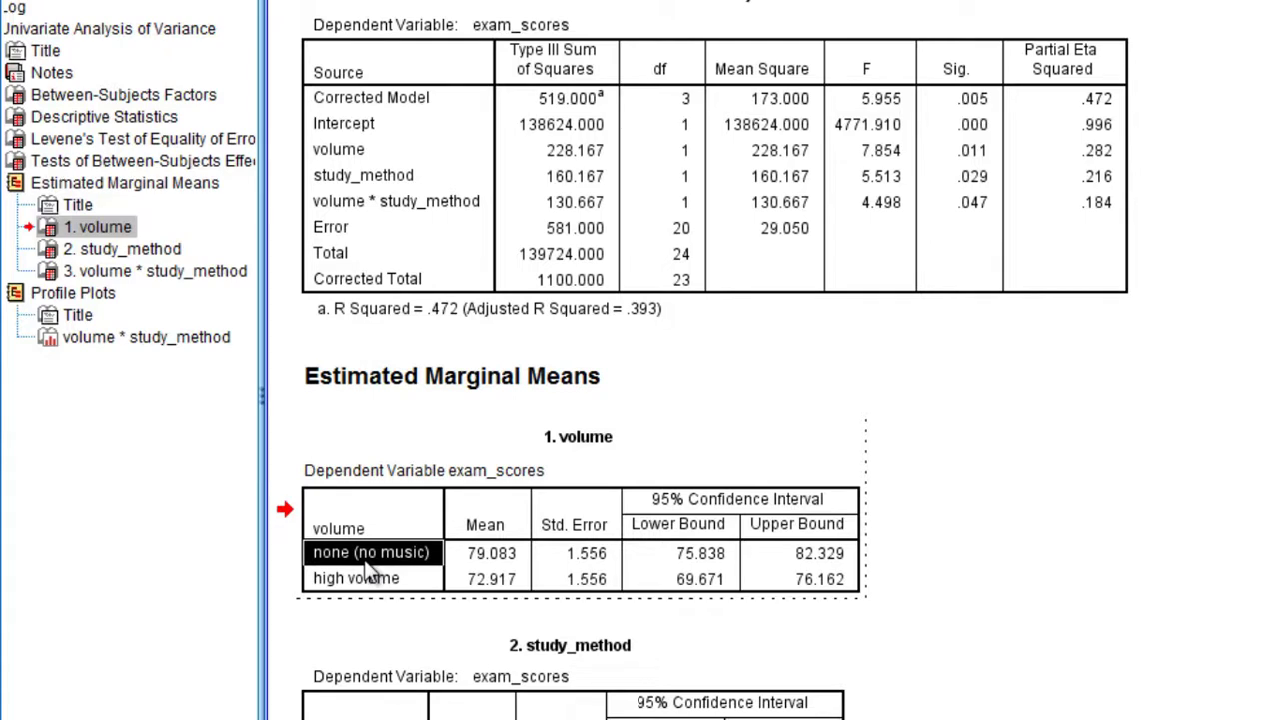
click(519, 563)
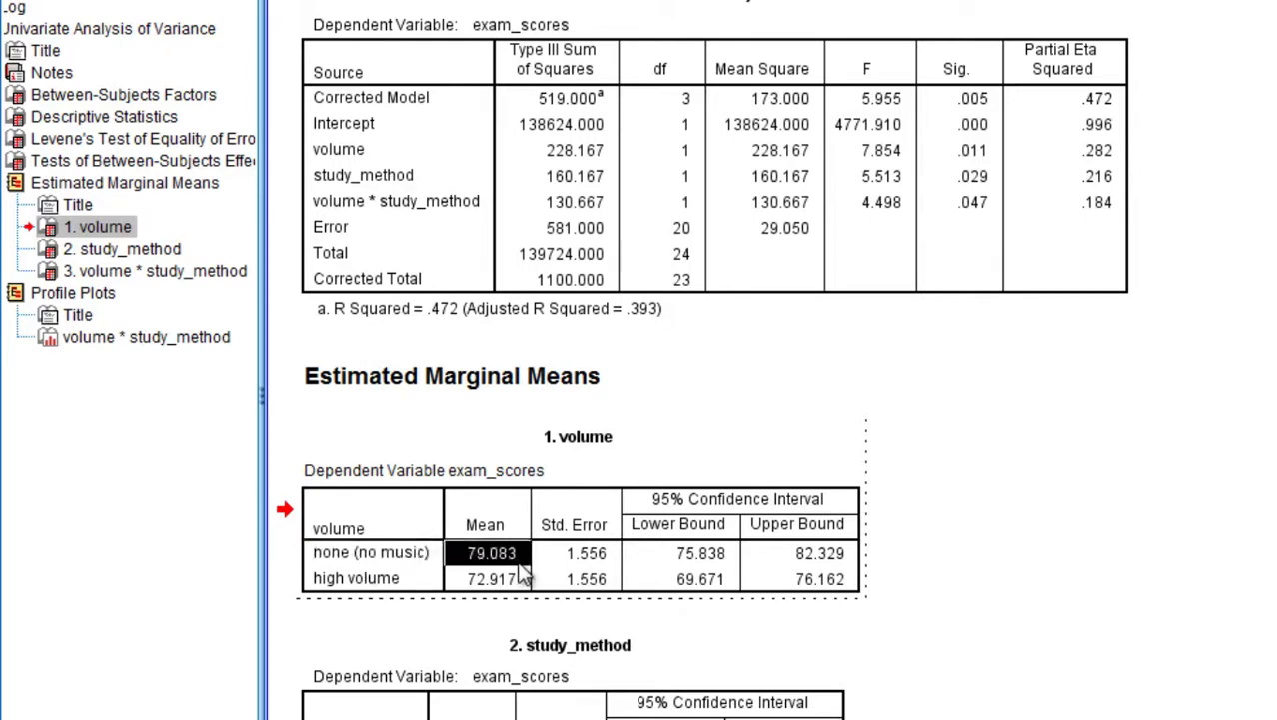
click(375, 583)
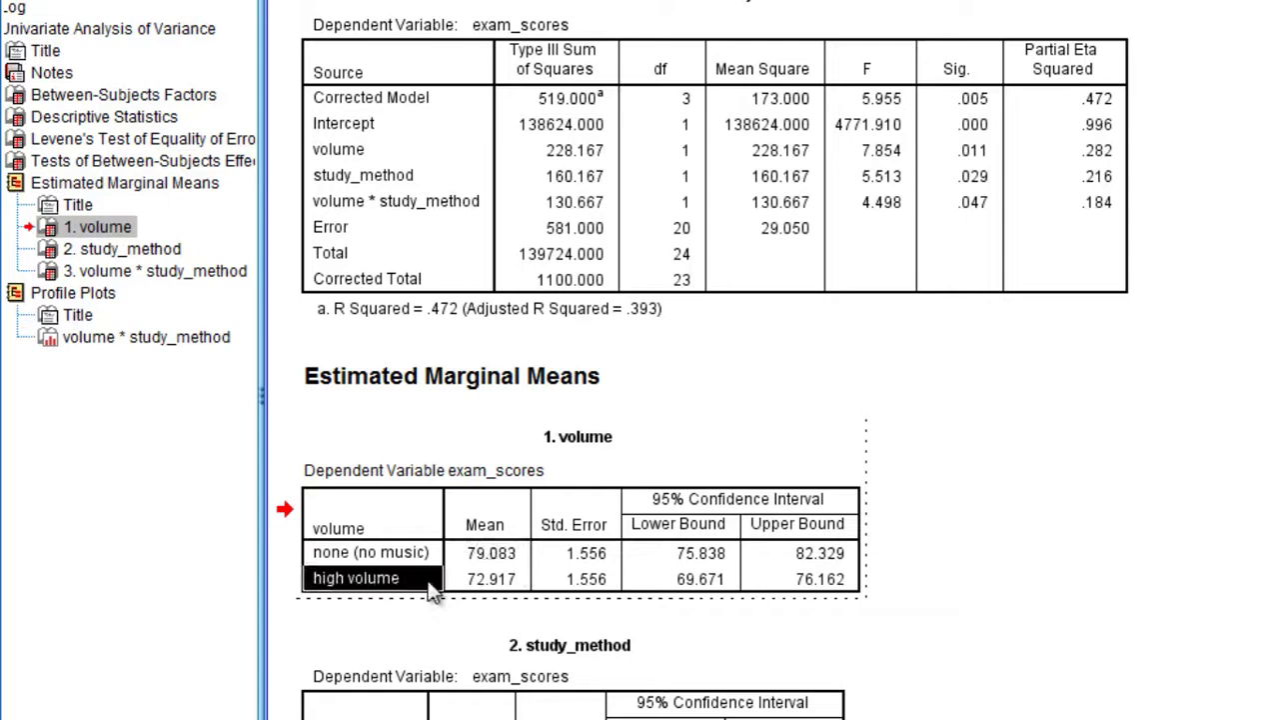
click(496, 588)
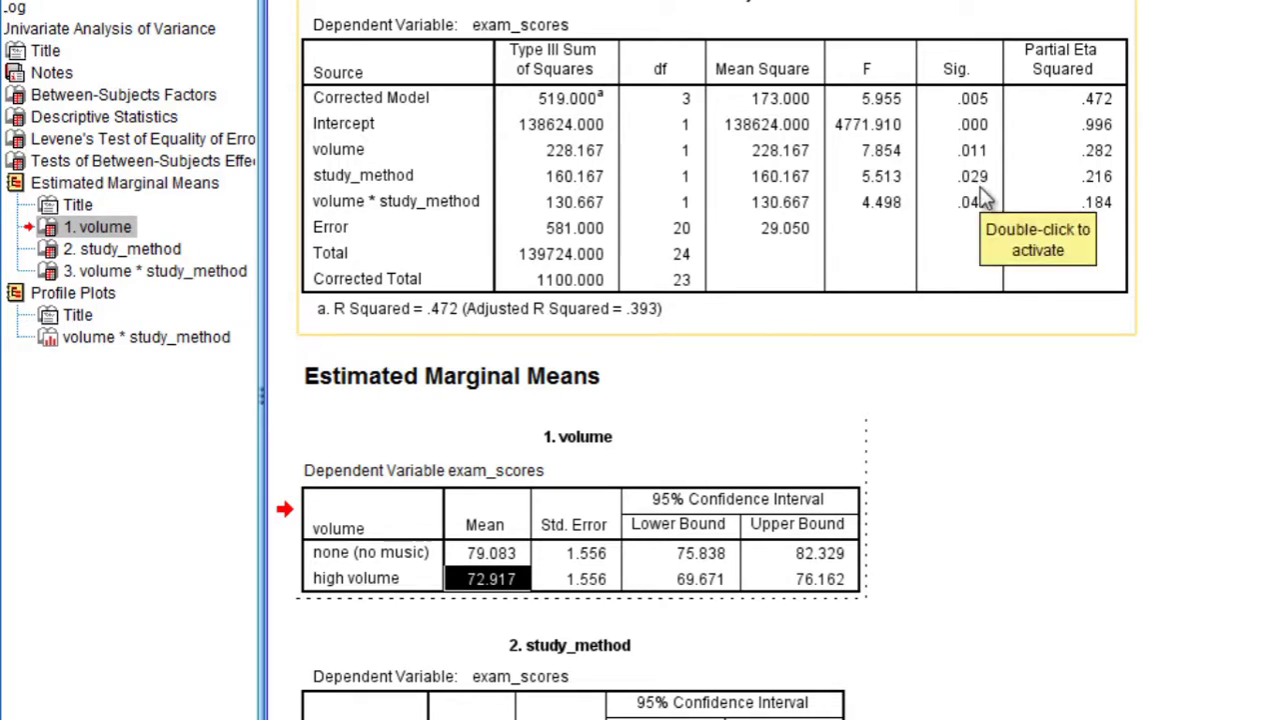
- Compare the study_method means, spaced 78.583 versus cramming 73.417, then switch to the Word write-up
click(503, 649)
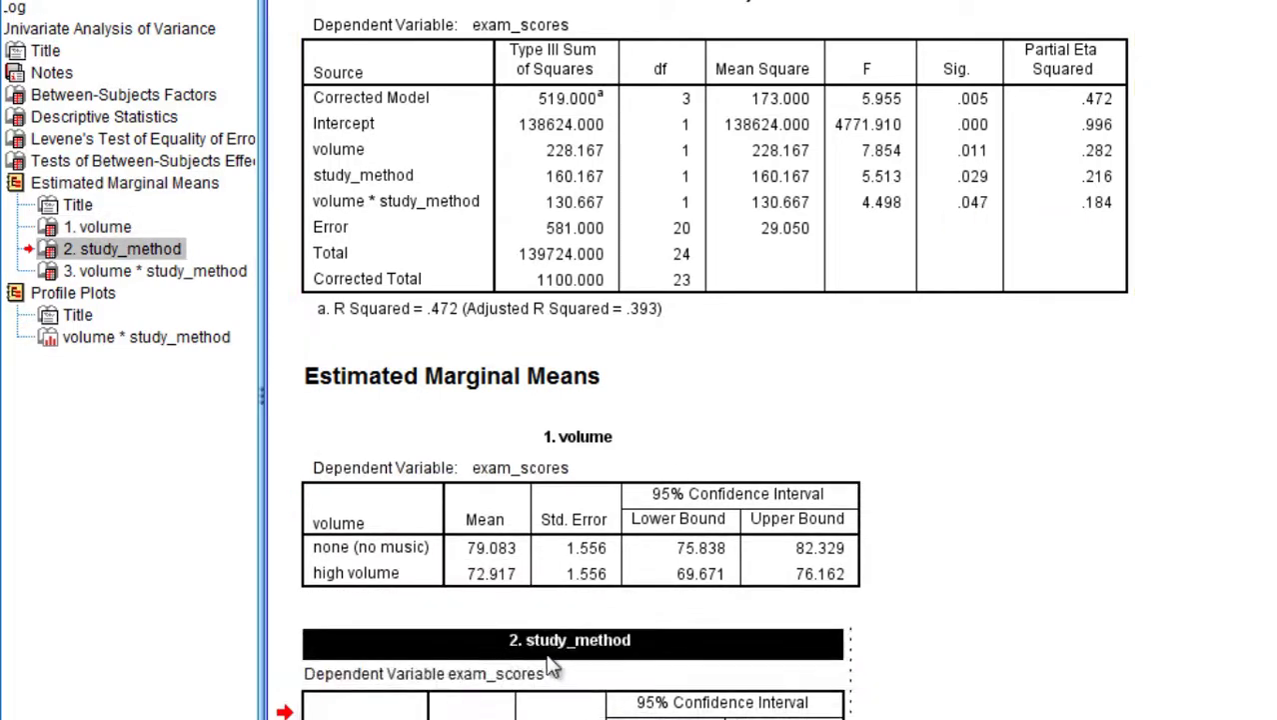
scroll(716, 674, down, 3)
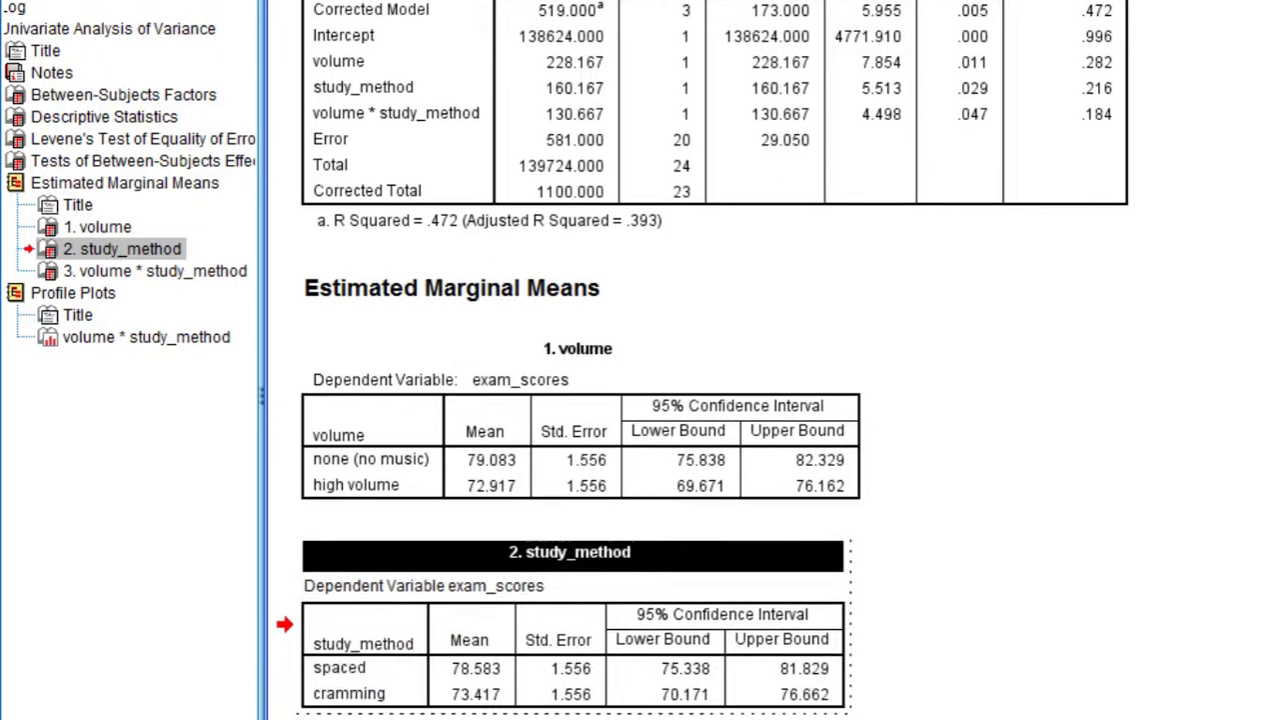
click(456, 663)
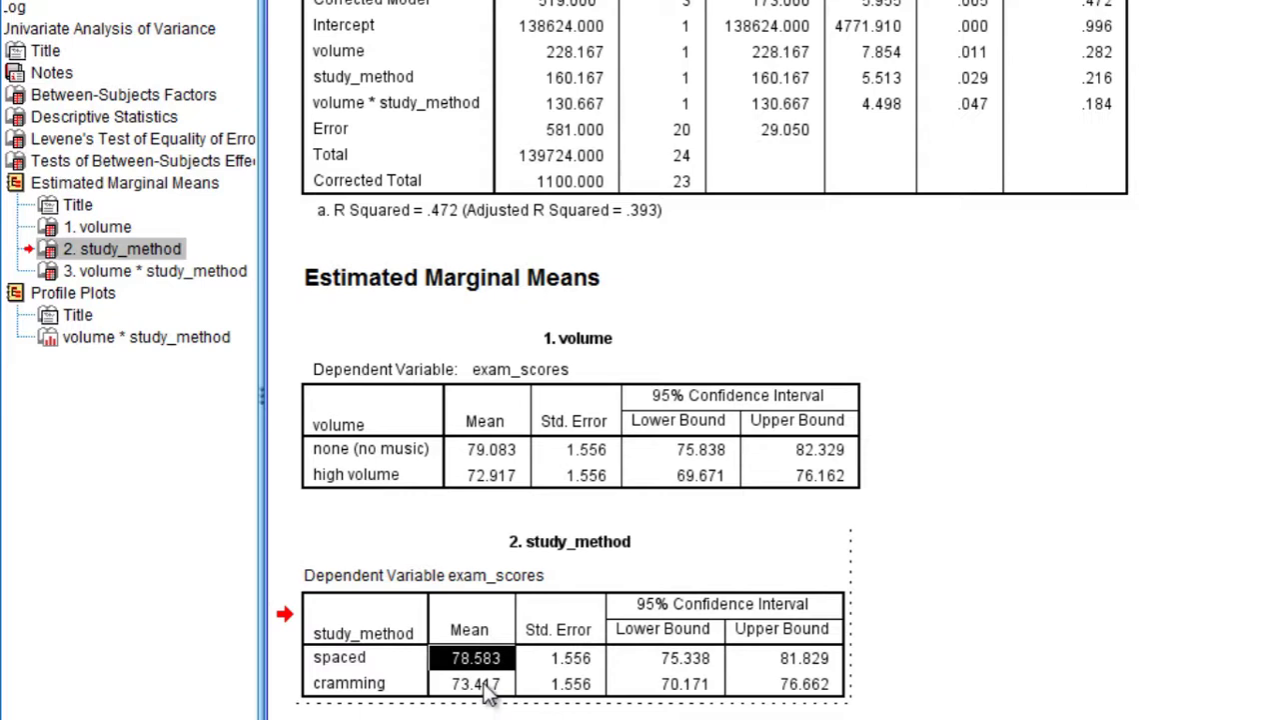
ctrl+click(484, 685)
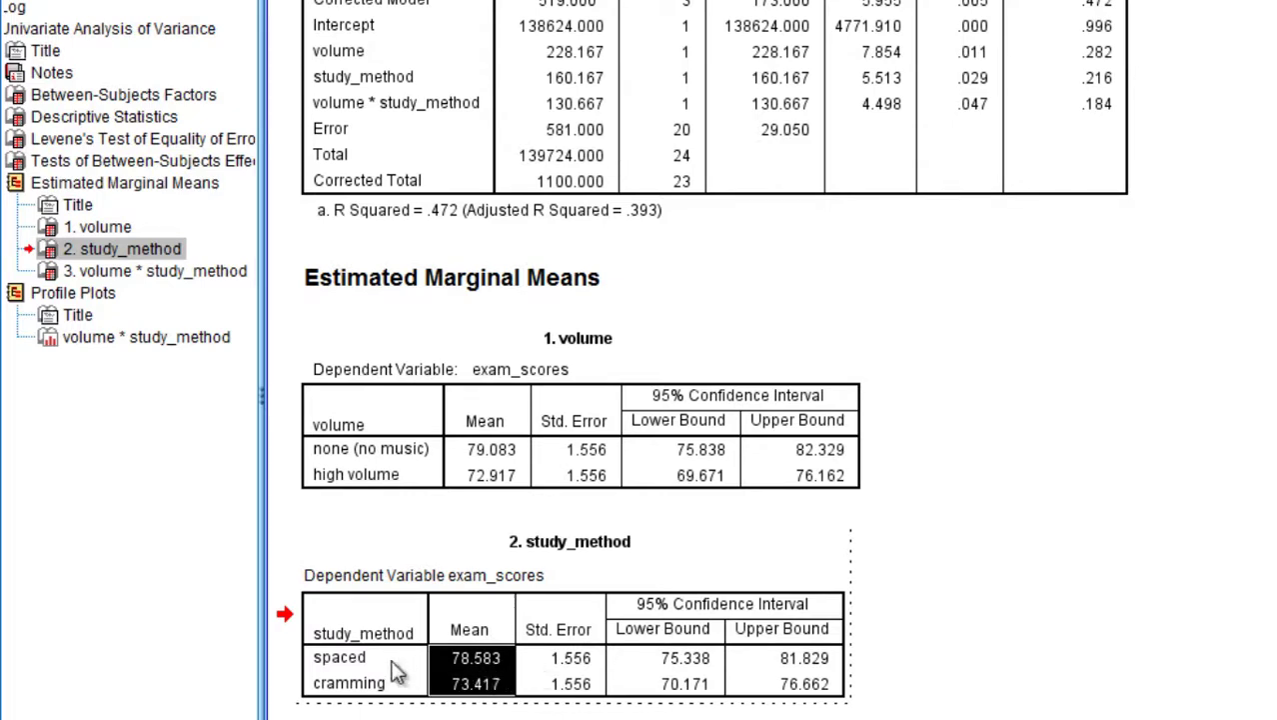
click(344, 660)
click(455, 658)
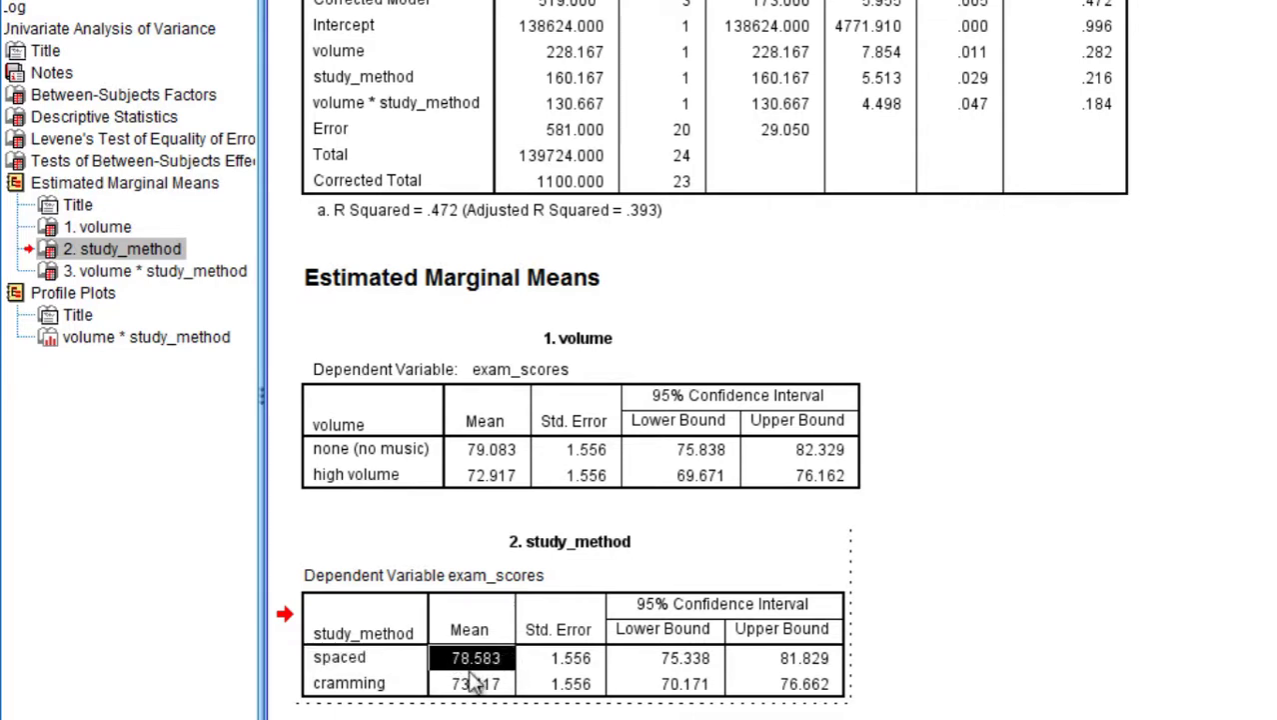
click(356, 689)
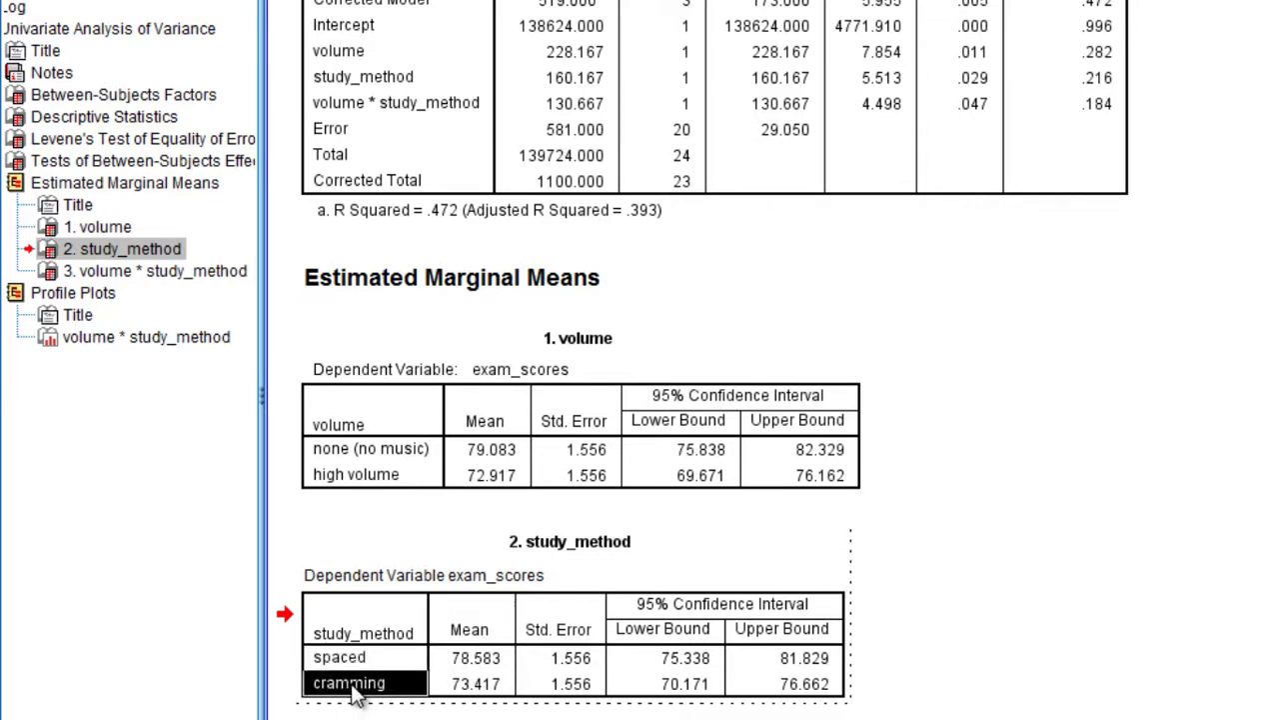
click(505, 685)
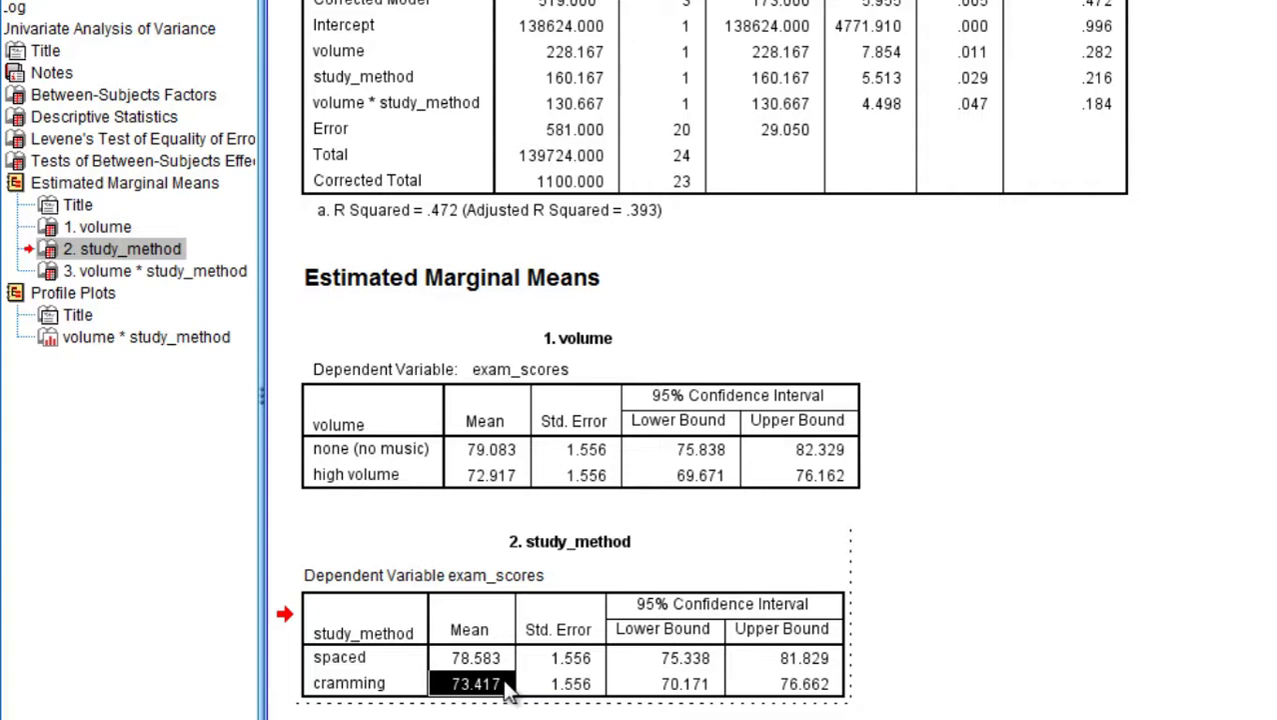
click(373, 660)
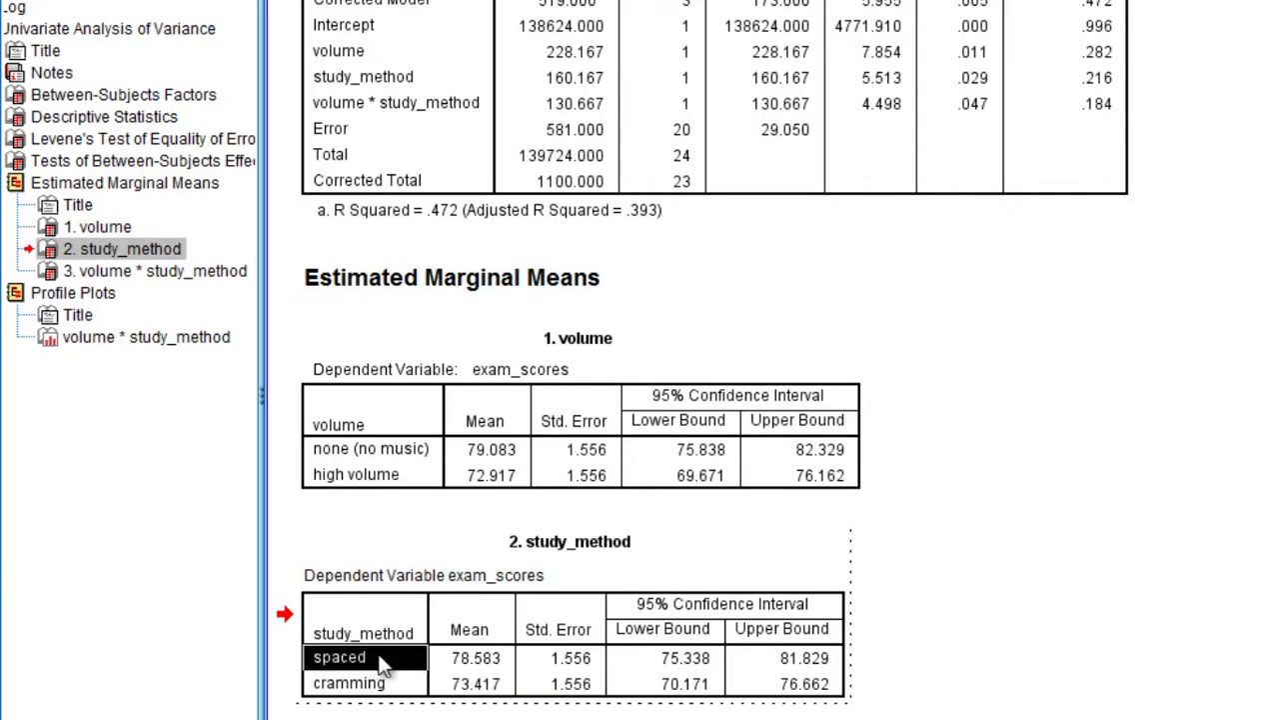
click(452, 664)
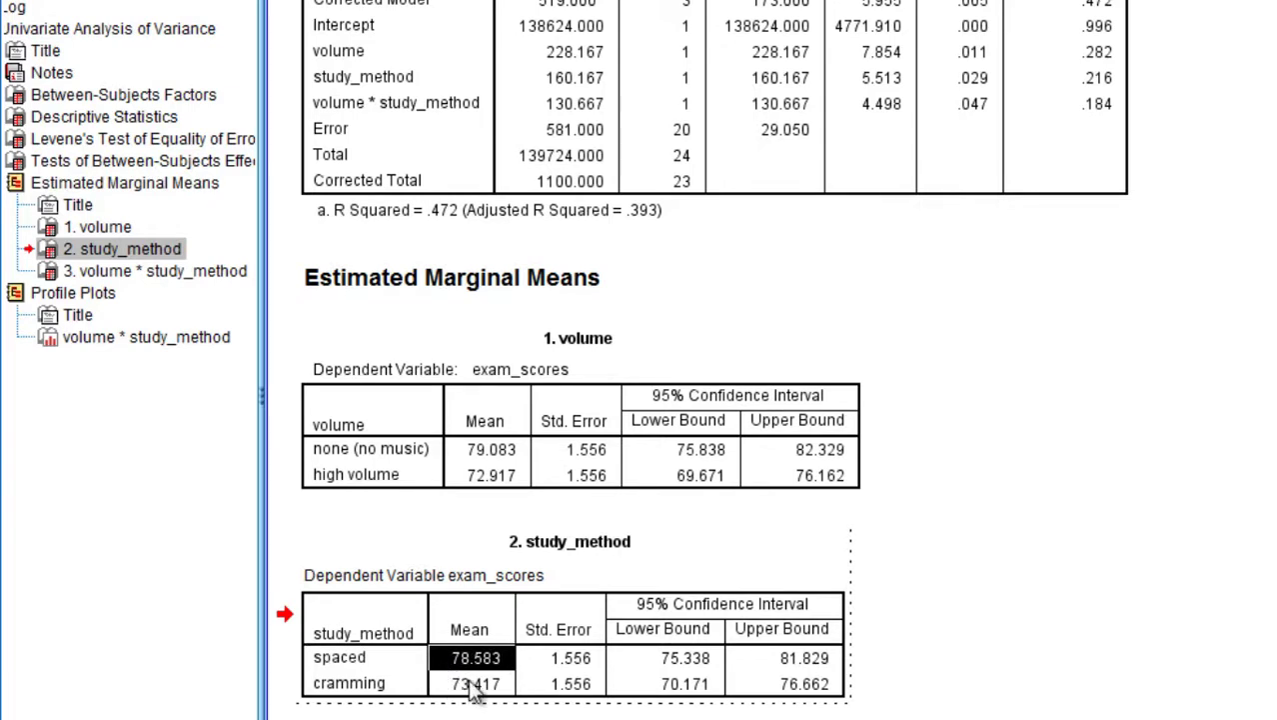
click(476, 685)
key(alt+Tab)
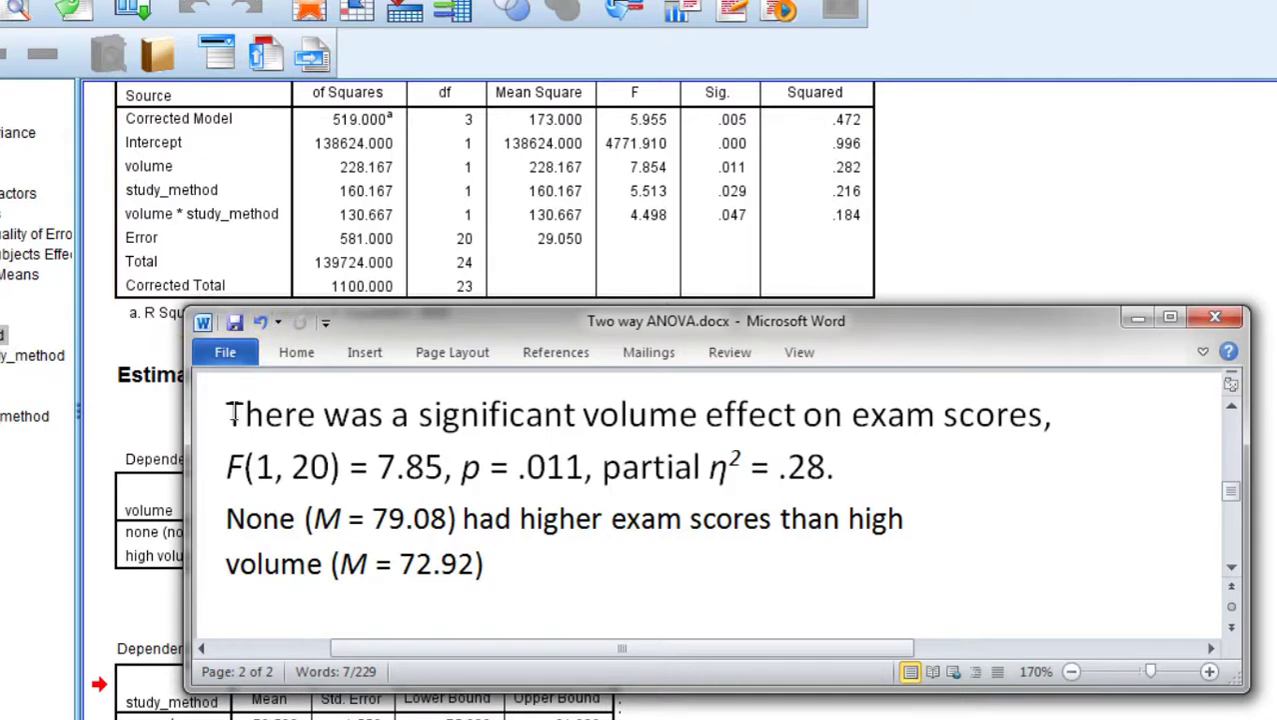
- Highlight 'There was a significant volume' and the F(1, 20) degrees of freedom in the write-up
drag(230, 415, 1011, 410)
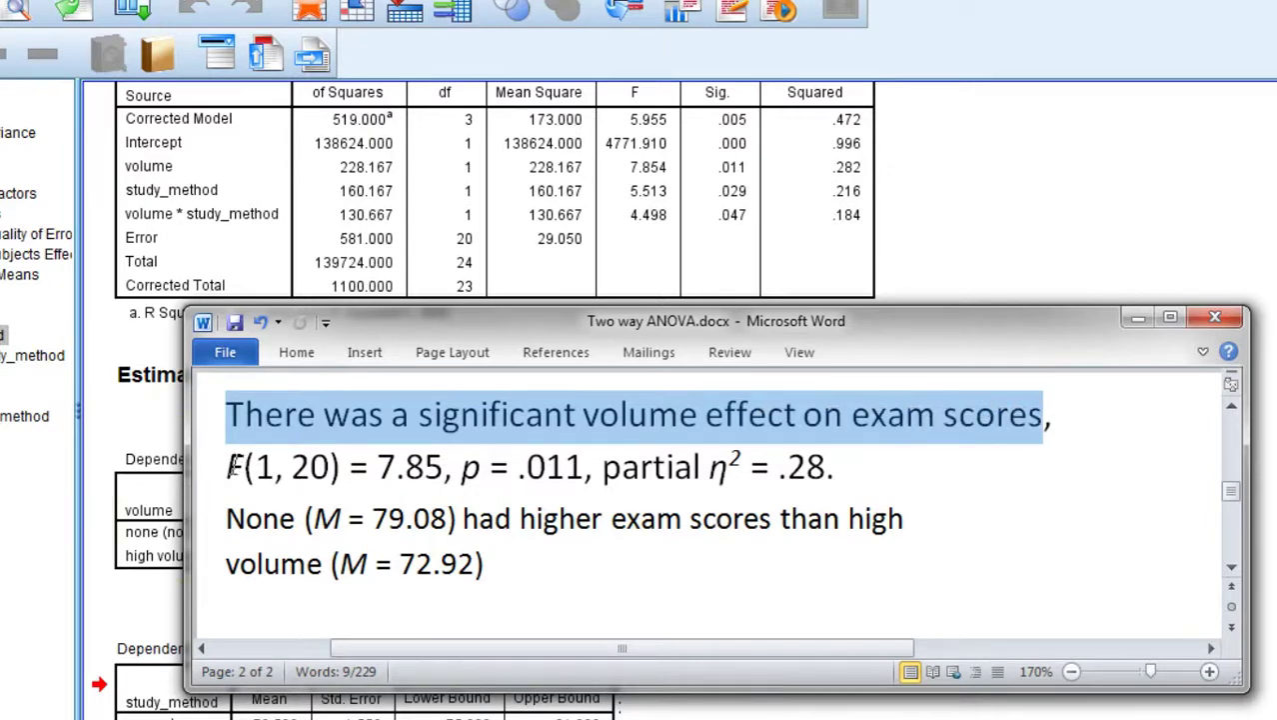
drag(231, 466, 346, 462)
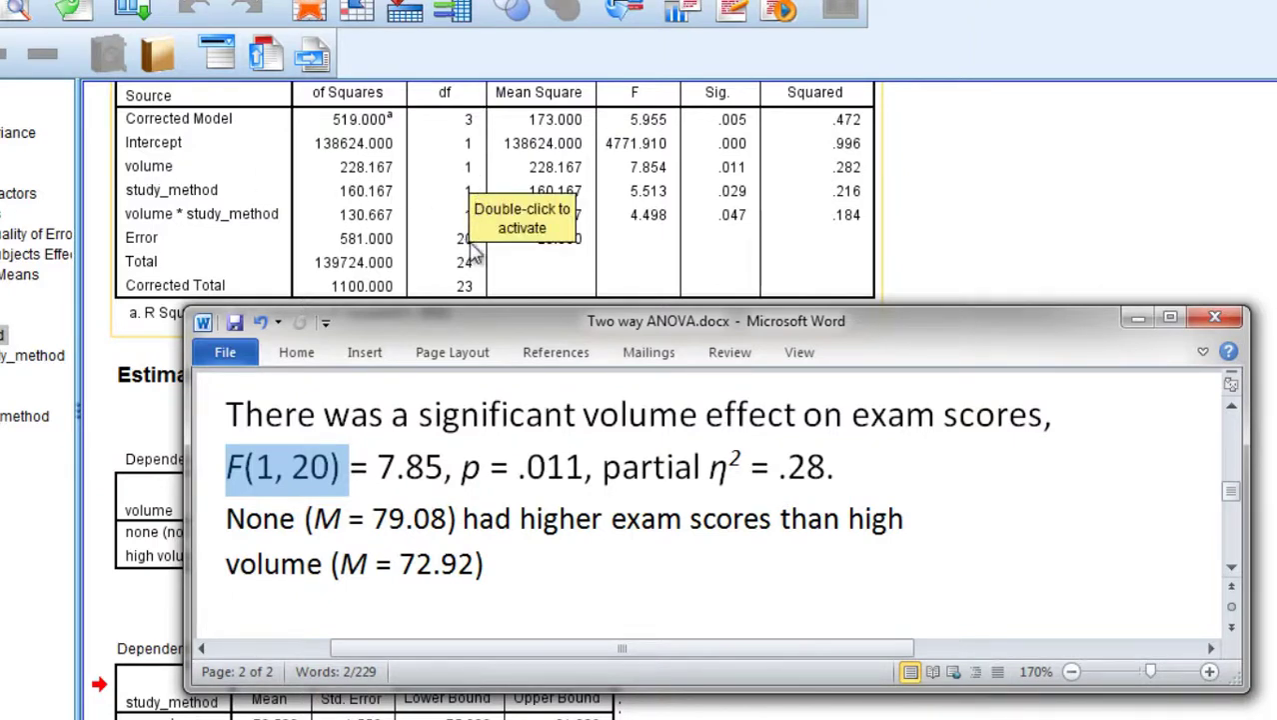
- In the between-subjects effects table, check volume df 1, Error df 20, F 7.854 and Sig. .011
click(437, 221)
double_click(430, 214)
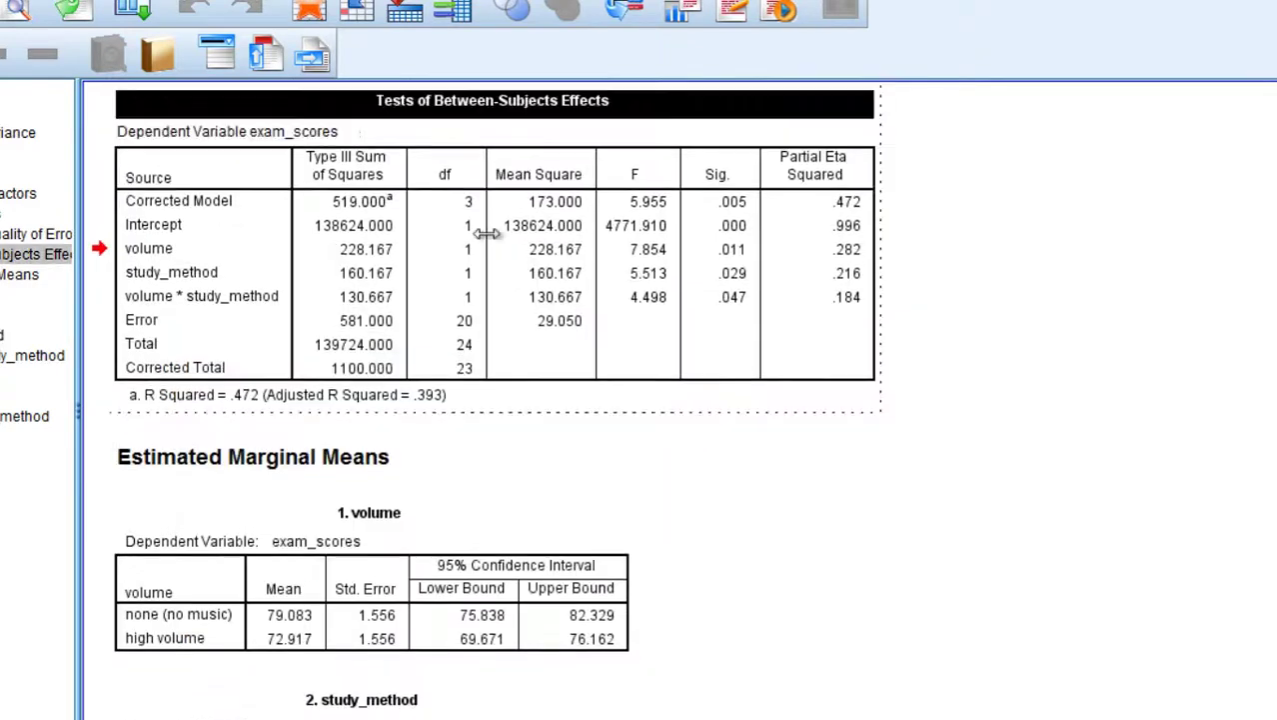
click(470, 249)
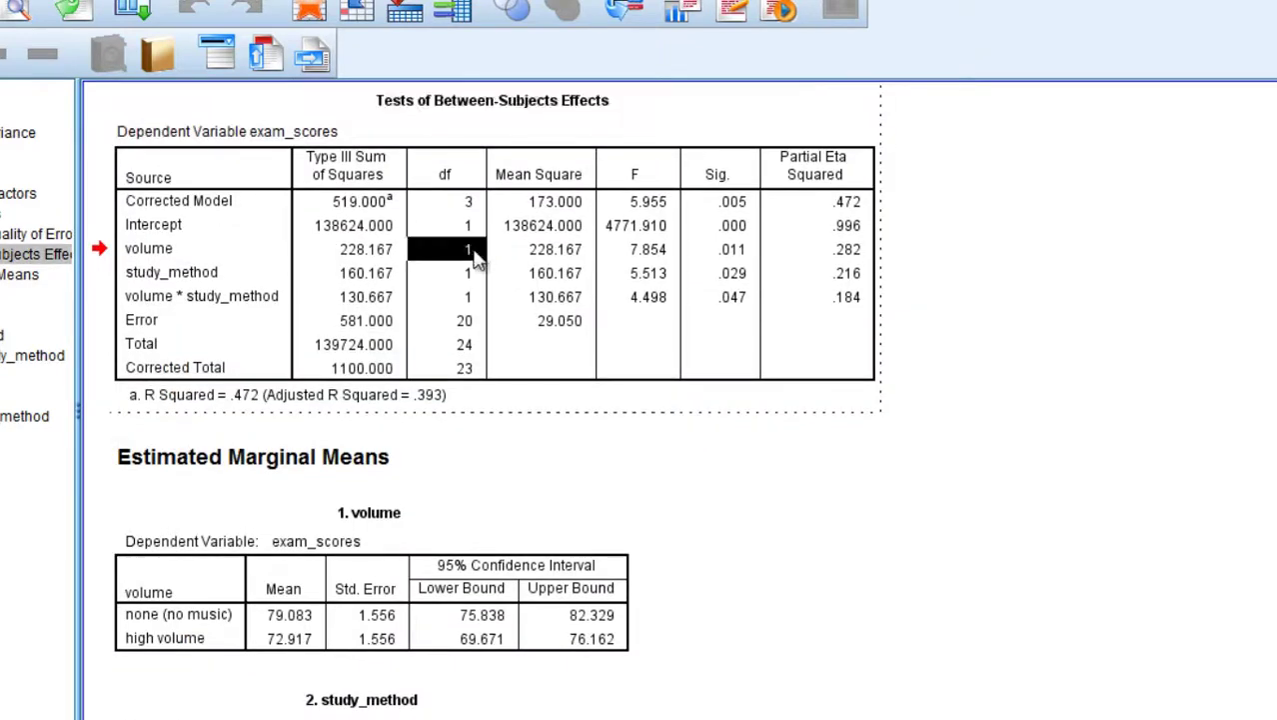
click(474, 321)
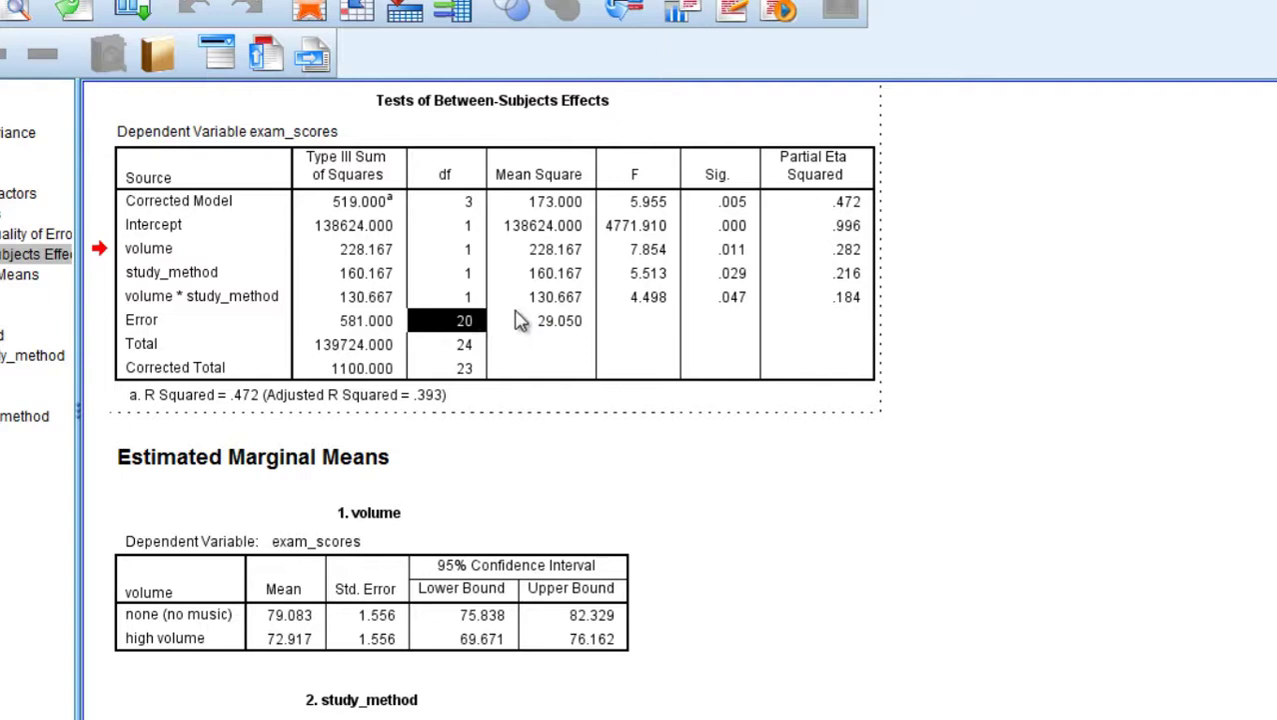
click(655, 254)
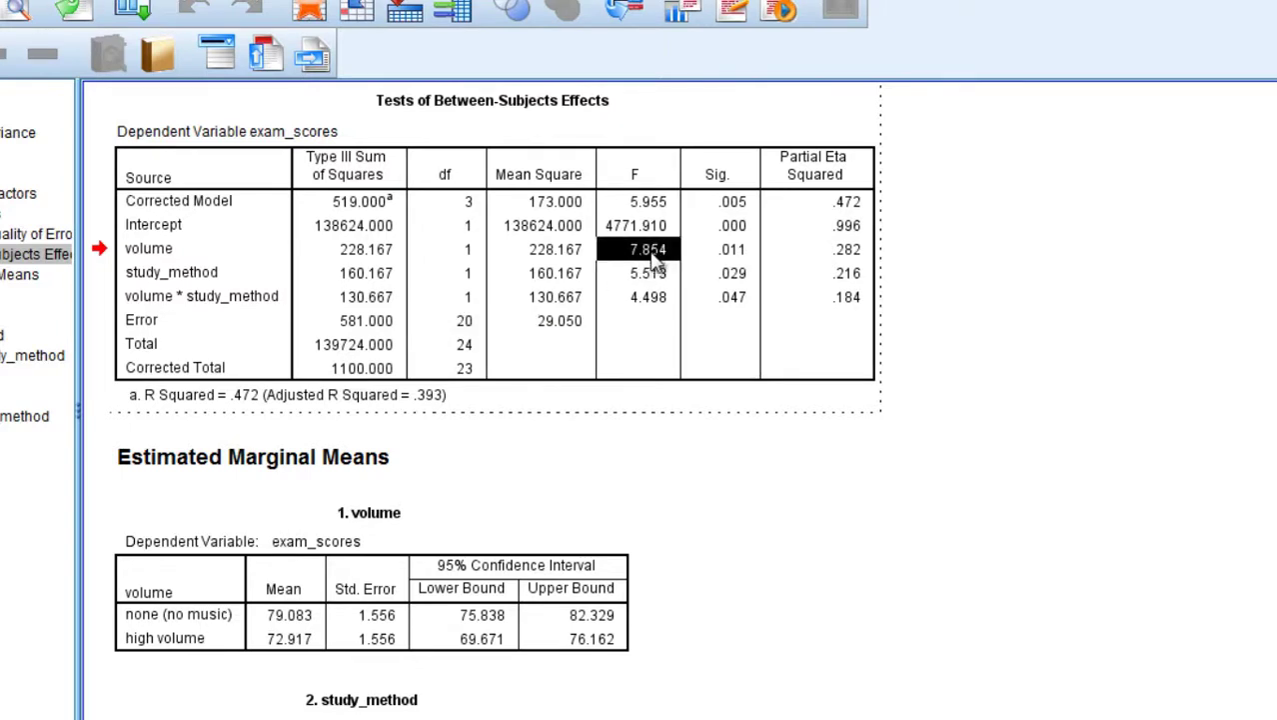
click(722, 255)
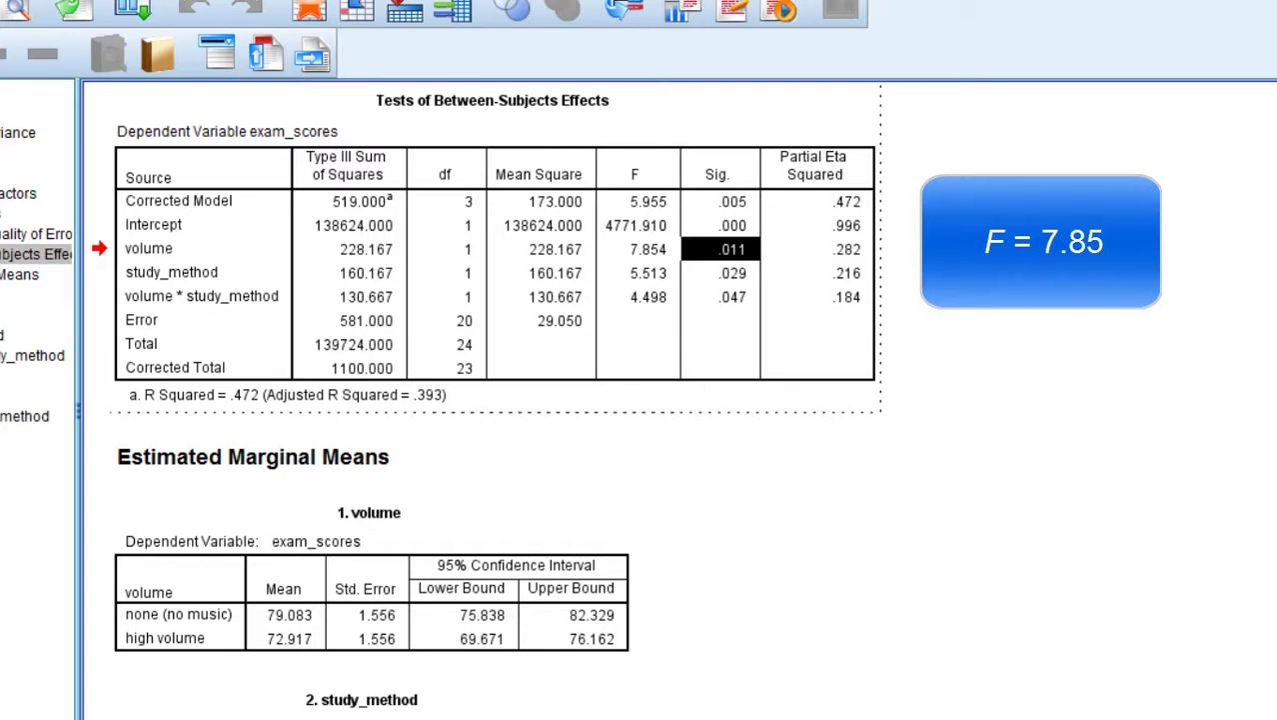
- Match F(1, 20) and p = .011 in Word, then volume's partial eta squared .282 in SPSS
key(alt+Tab)
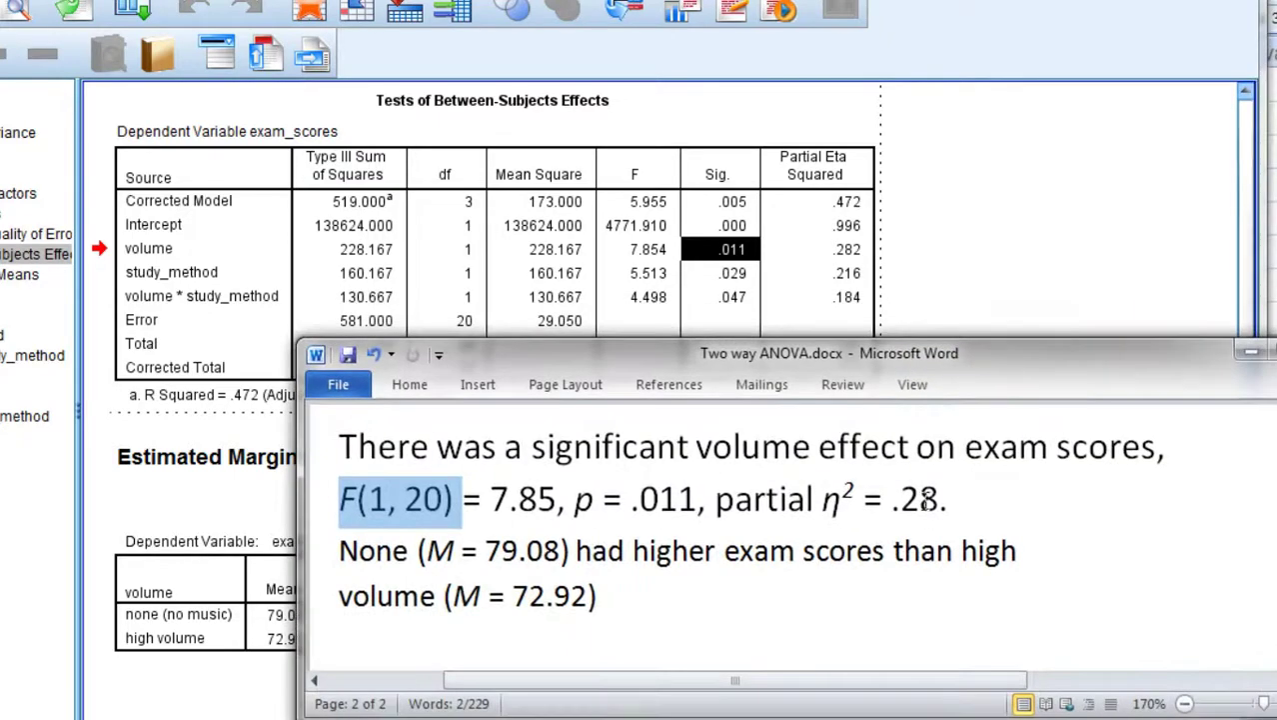
click(395, 499)
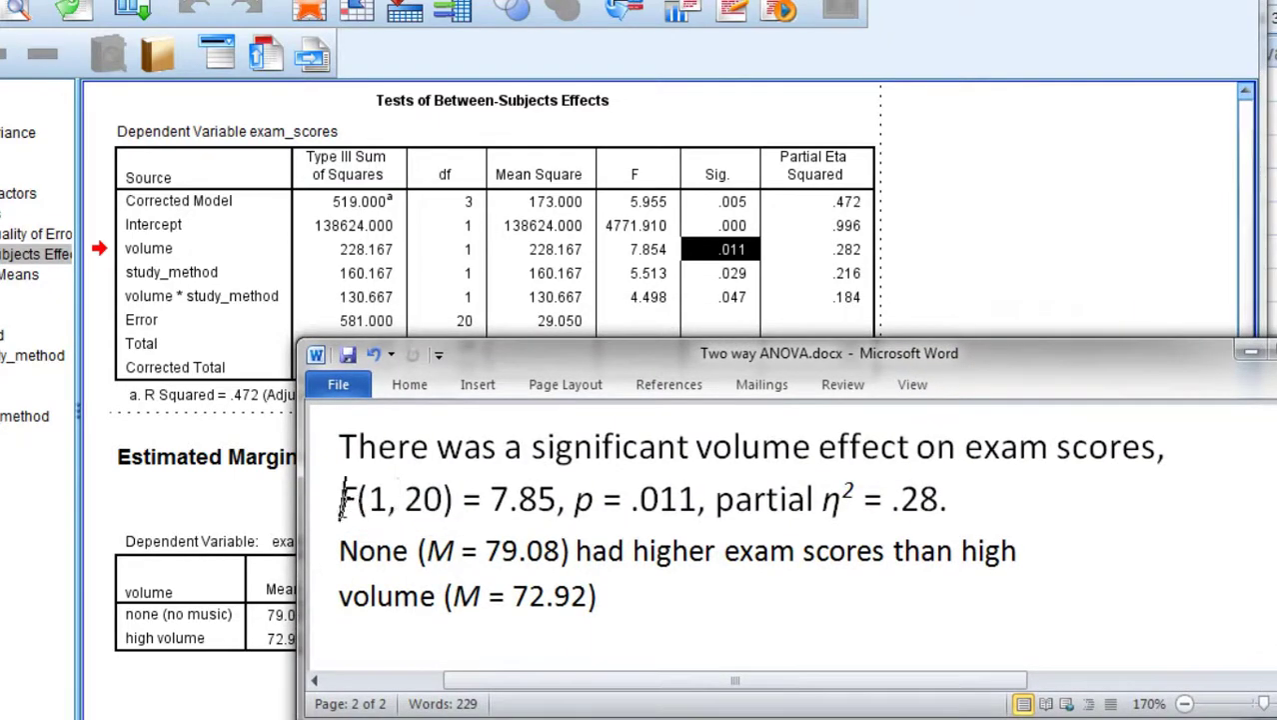
drag(338, 499, 558, 504)
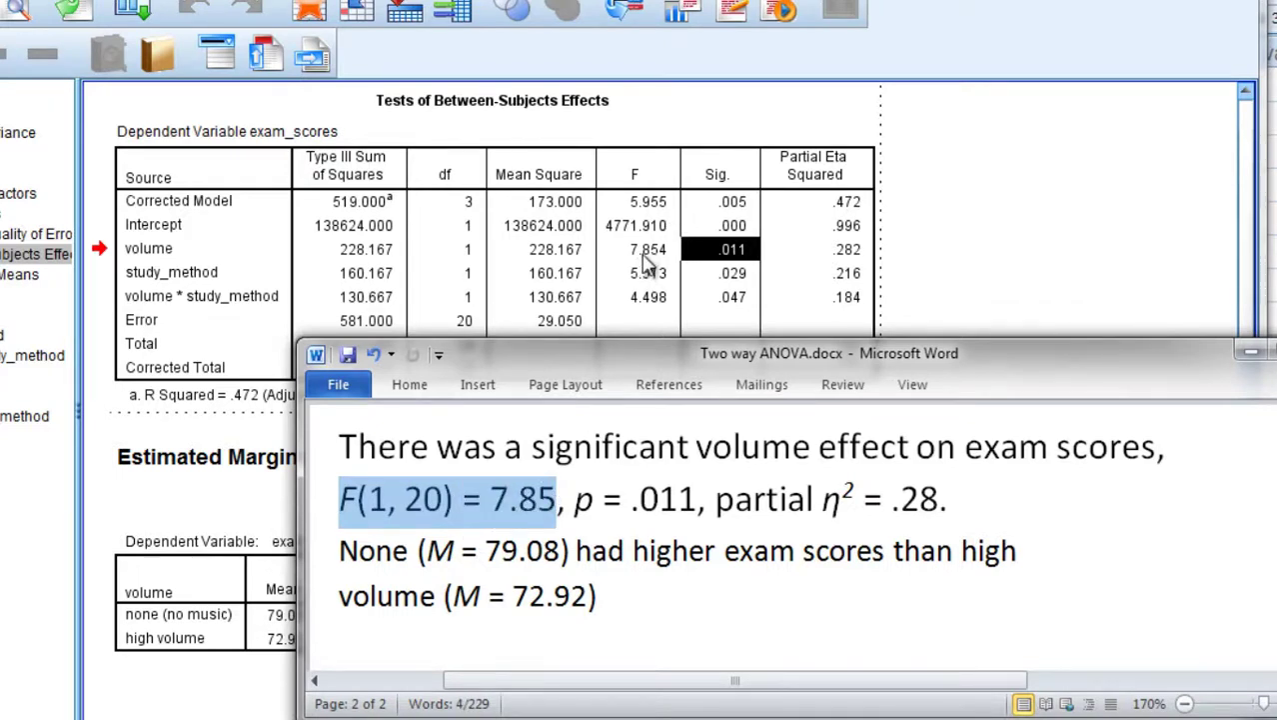
drag(573, 499, 922, 499)
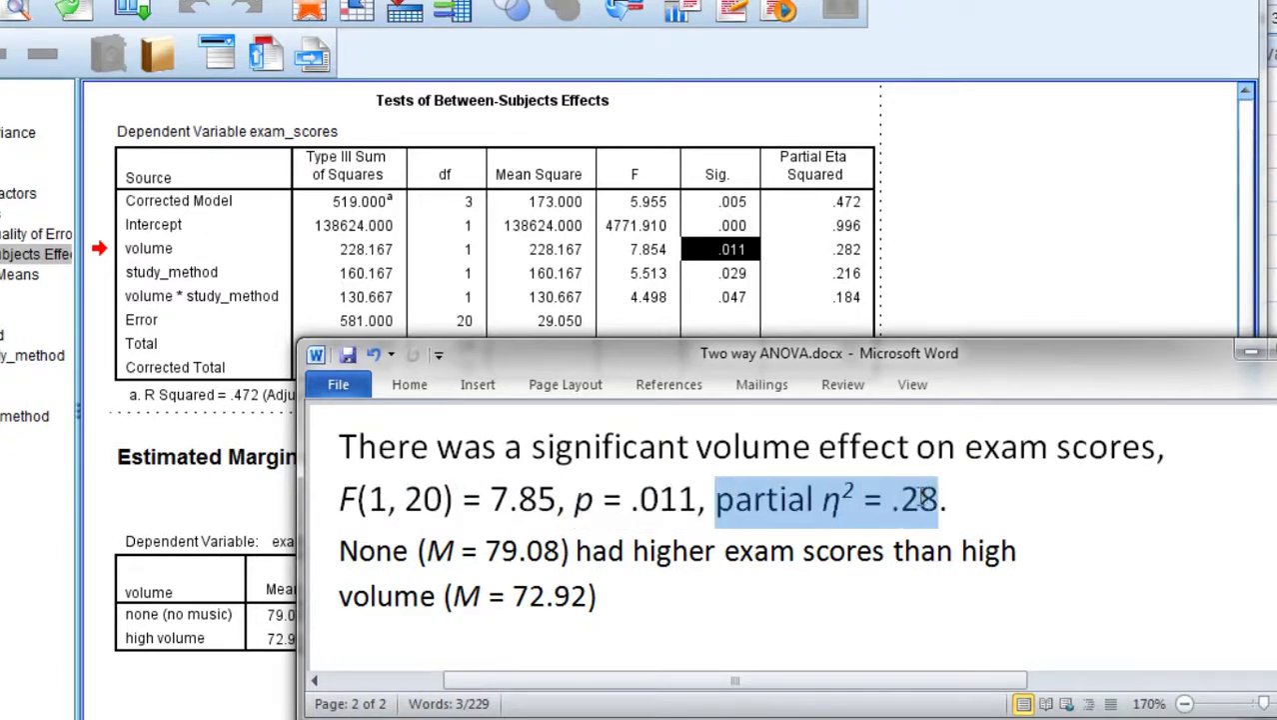
click(847, 258)
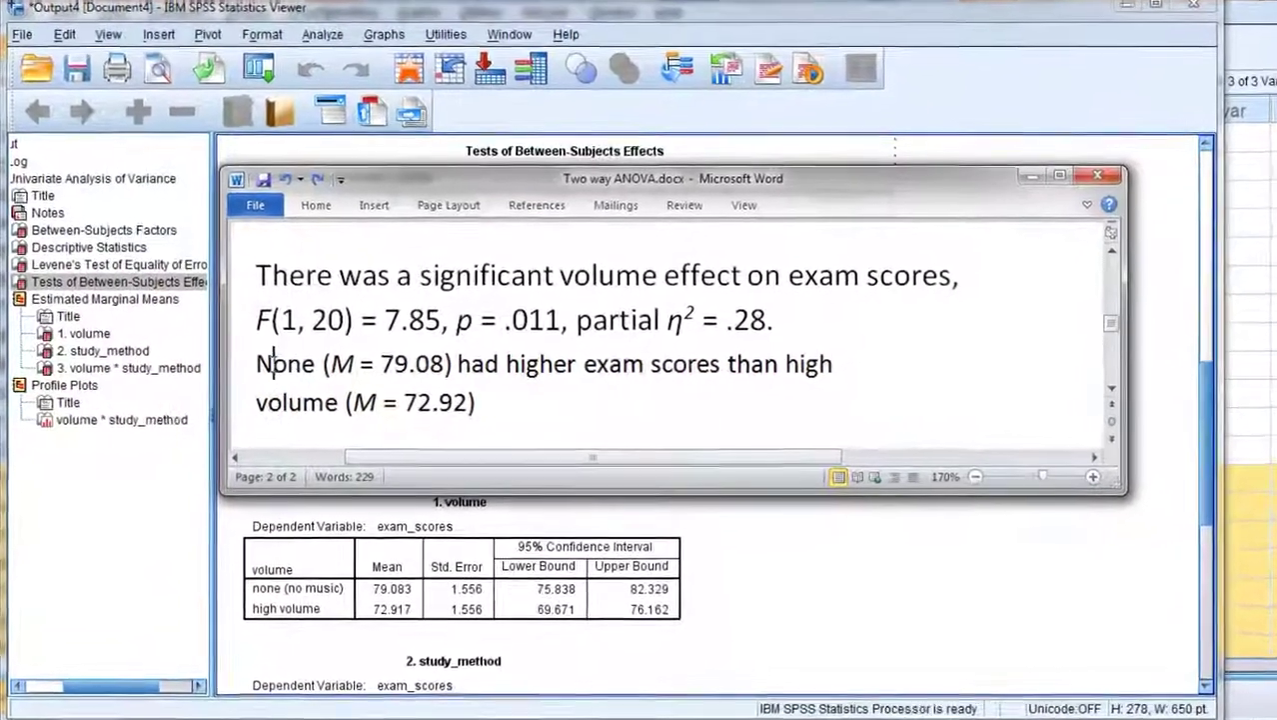
- Check Word's 'None' mean against SPSS's volume means, 79.083 for none and 72.917 for high
double_click(292, 364)
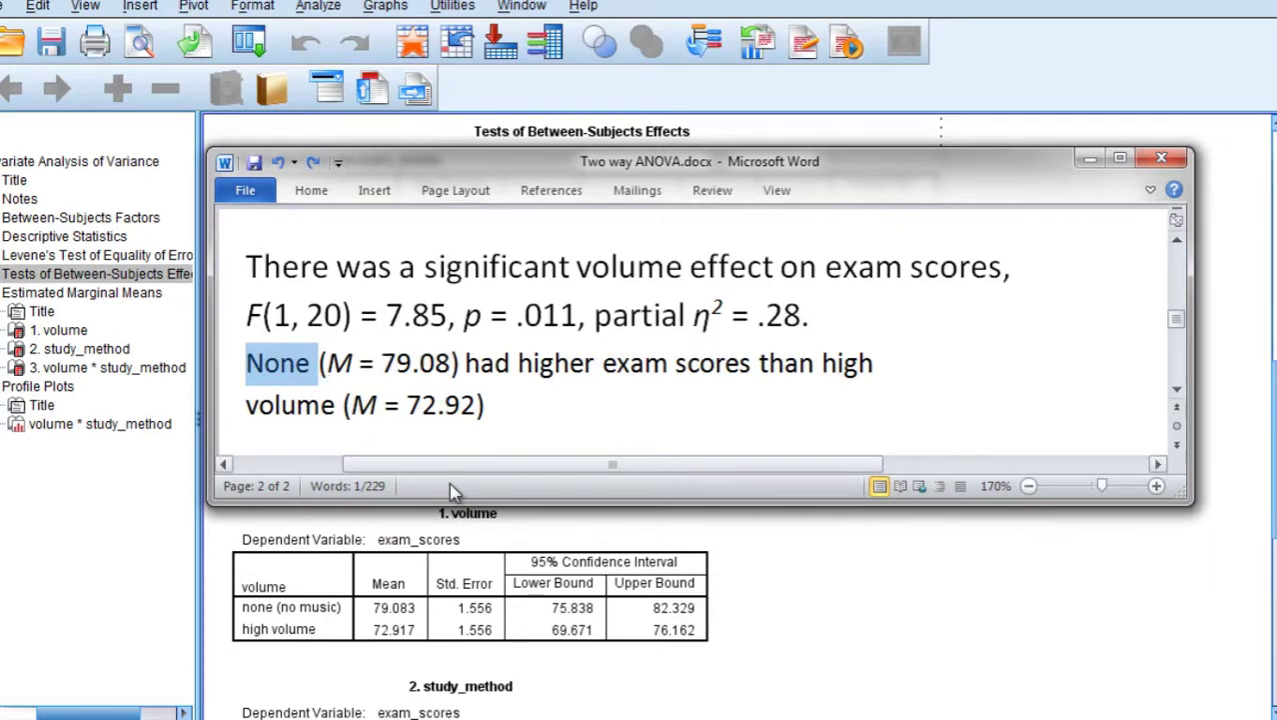
click(392, 623)
double_click(392, 621)
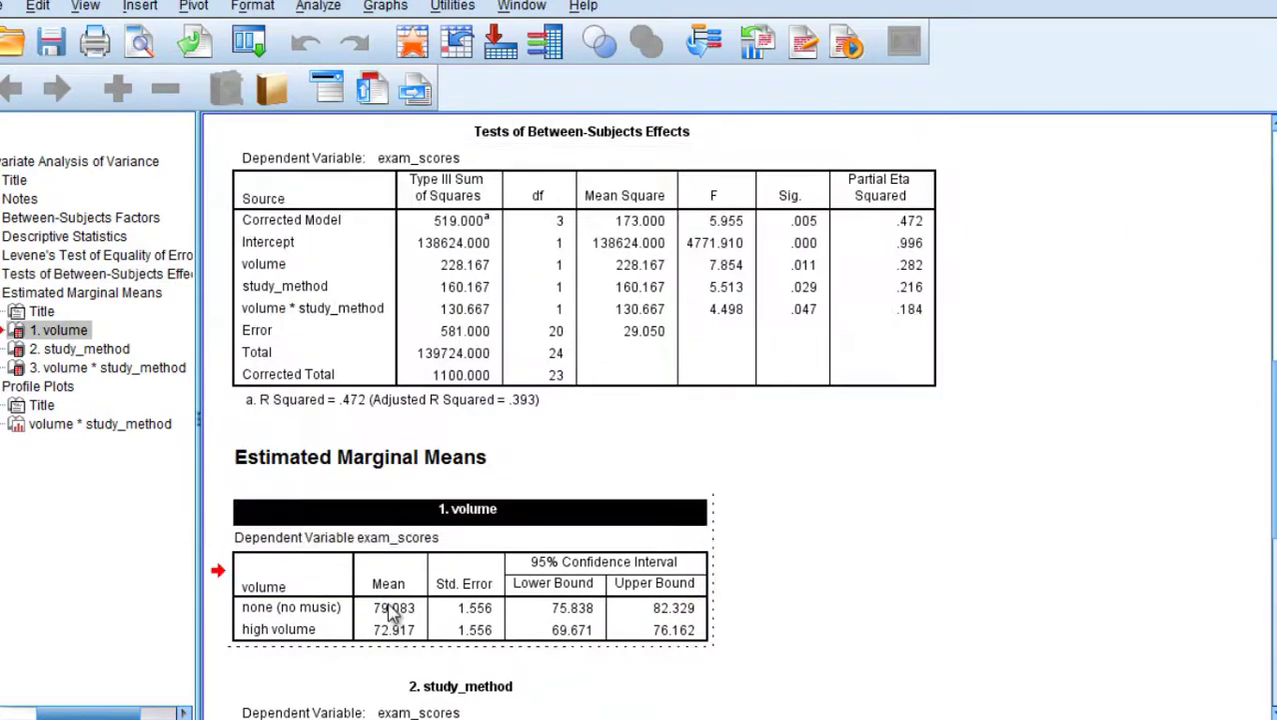
click(392, 606)
click(392, 629)
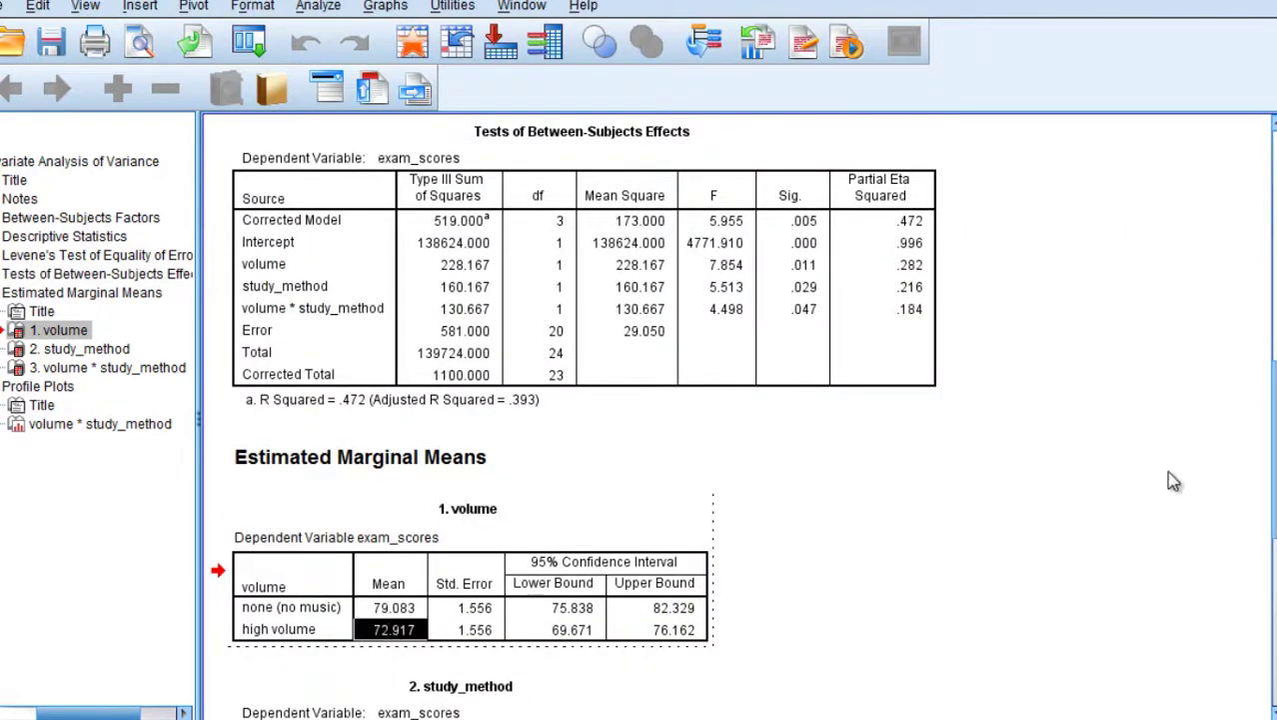
- Note study_method's significance of .029 in the effects table and return to Word
double_click(555, 331)
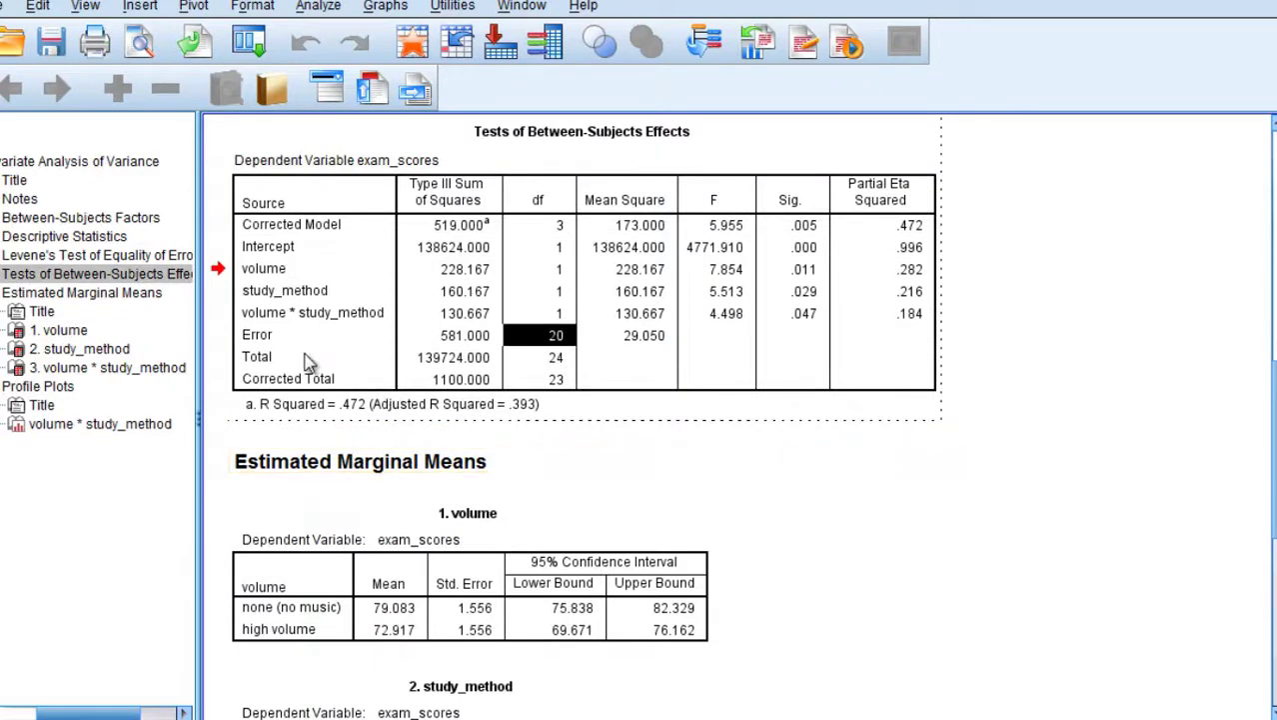
click(804, 291)
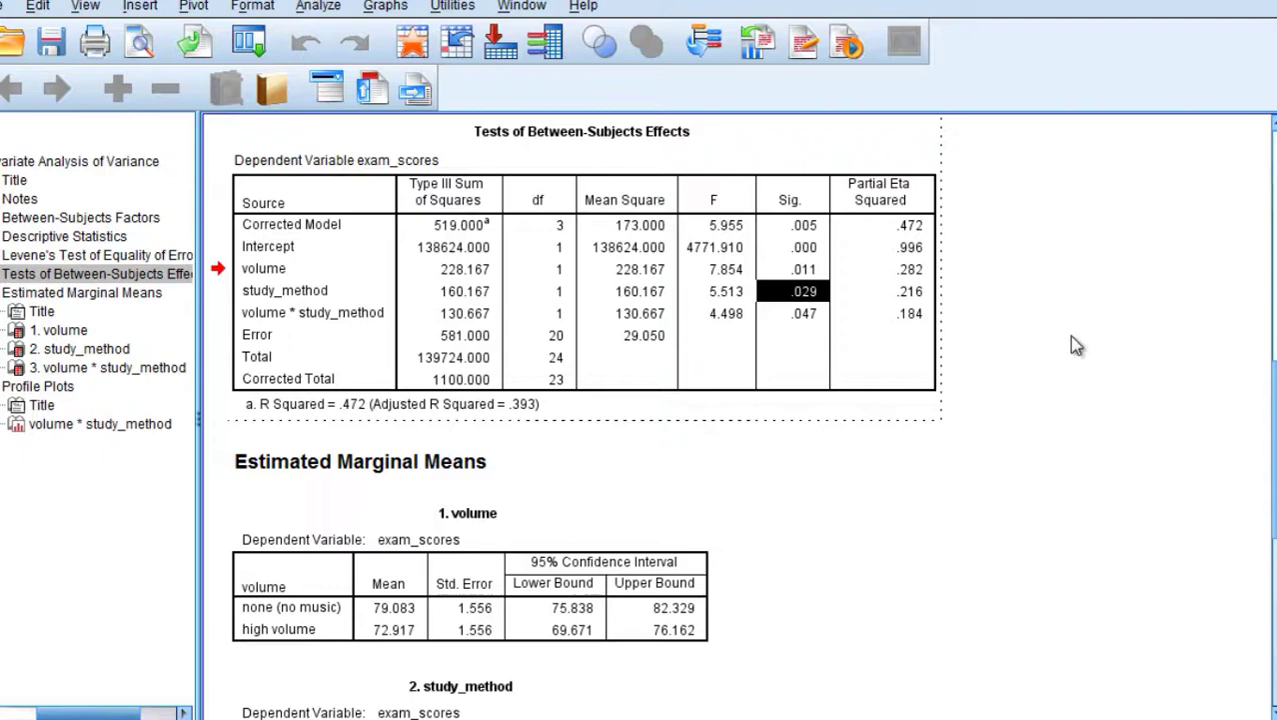
key(alt+Tab)
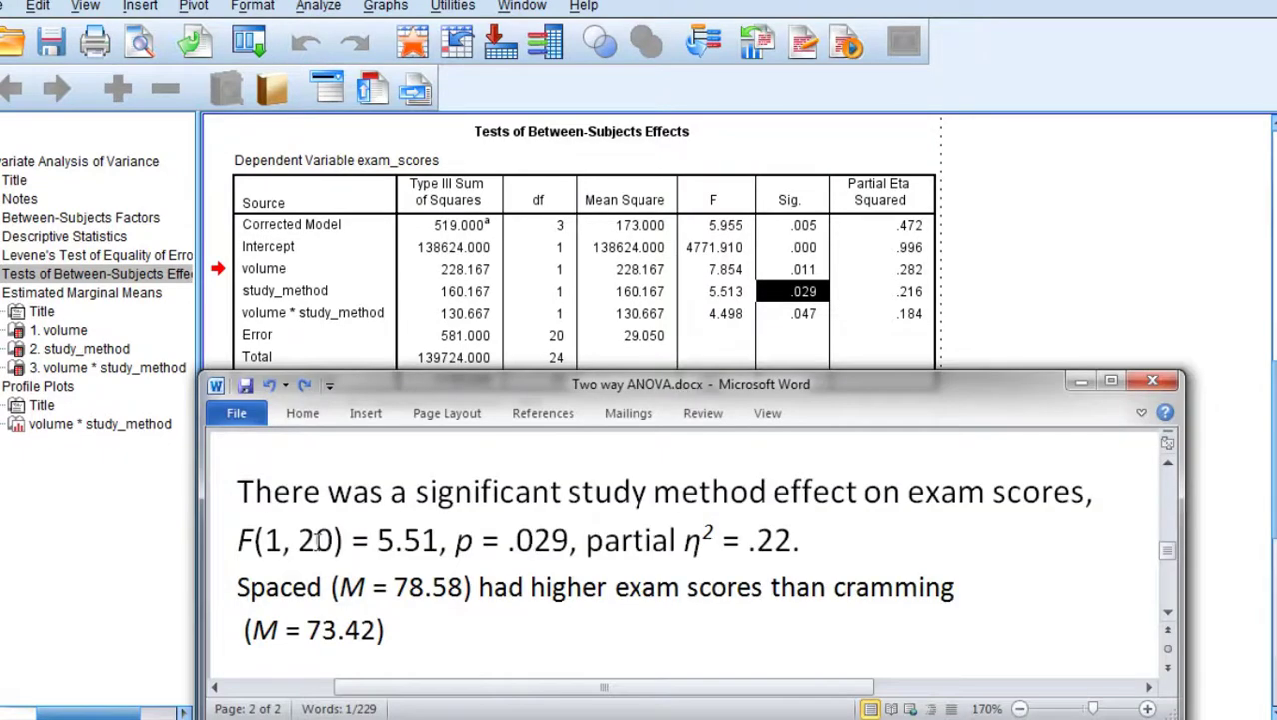